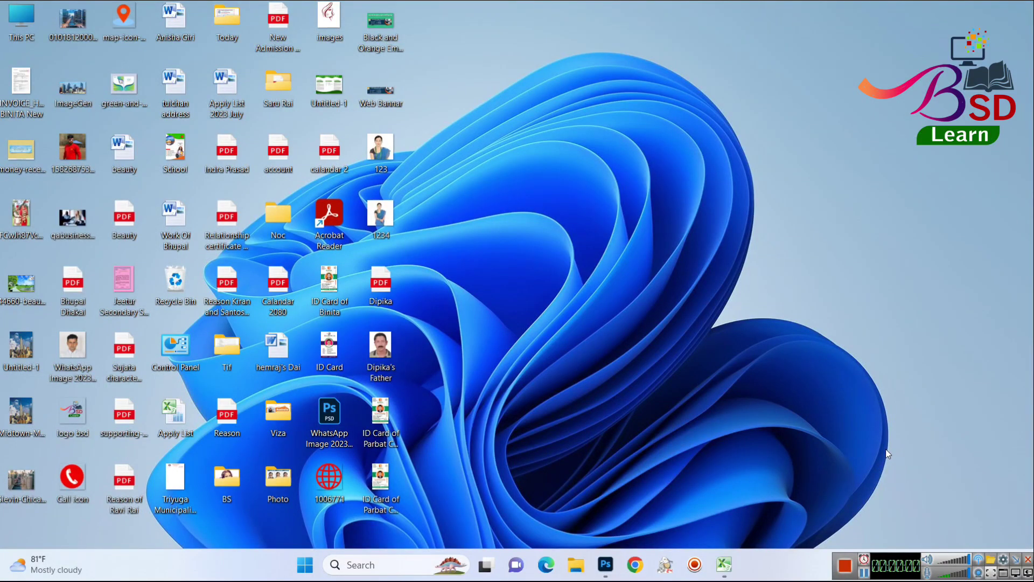
Launch Word with a blank document and apply Narrow margins
key("super+r")
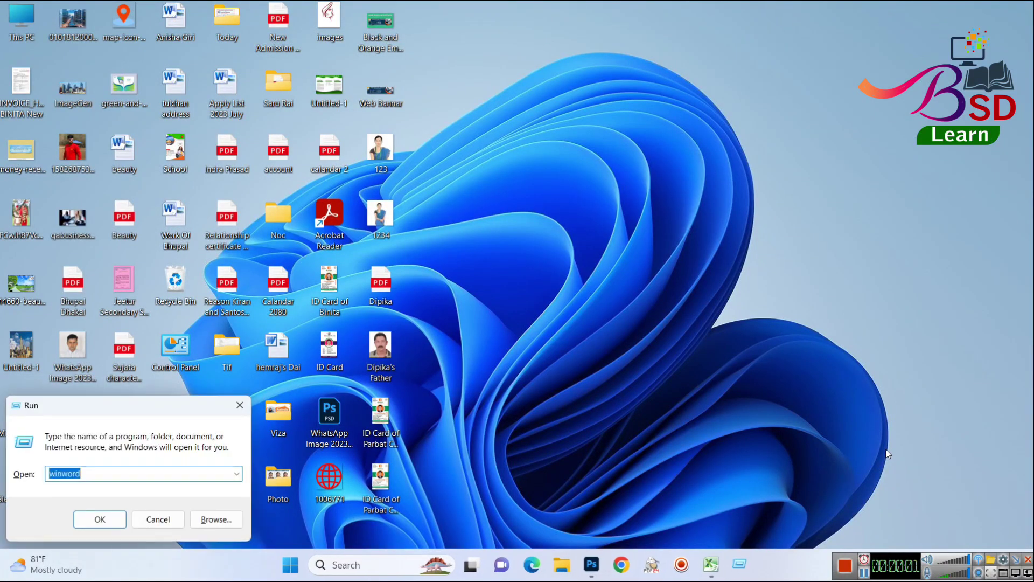
key("Return")
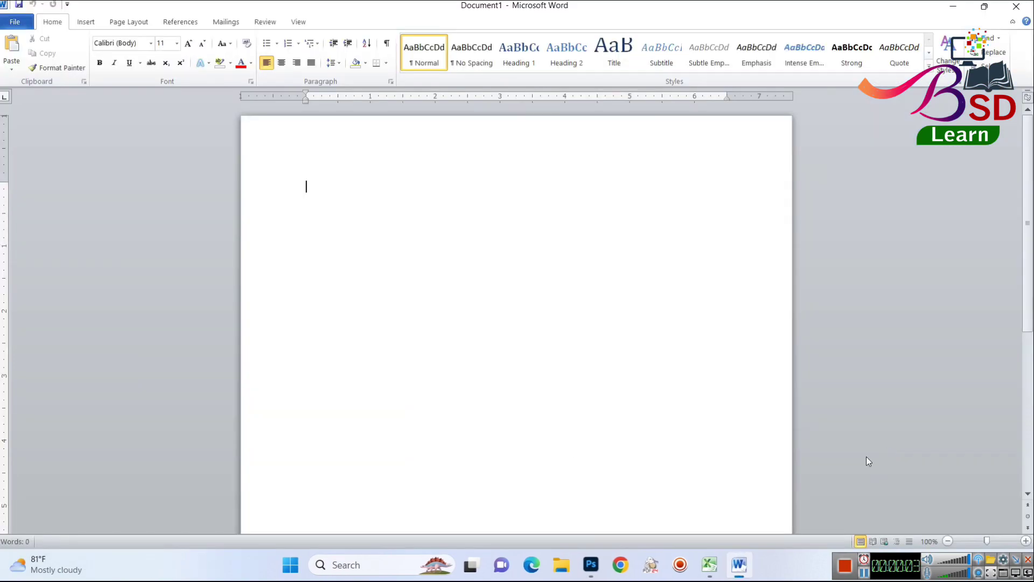
left_click(129, 22)
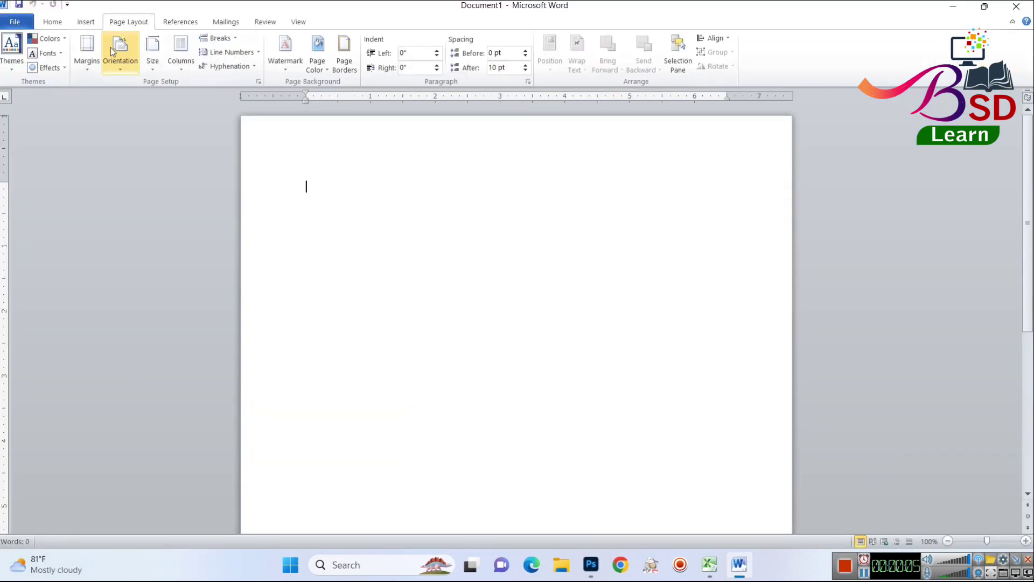
left_click(95, 62)
left_click(122, 170)
Set a custom paper size of 7 inches wide by 5 inches high
left_click(148, 59)
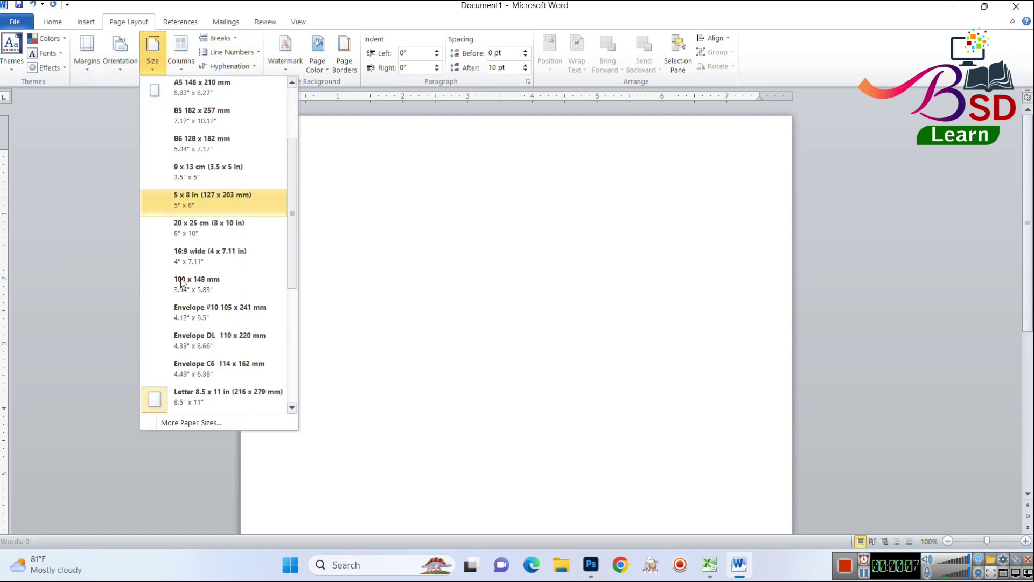
left_click(191, 423)
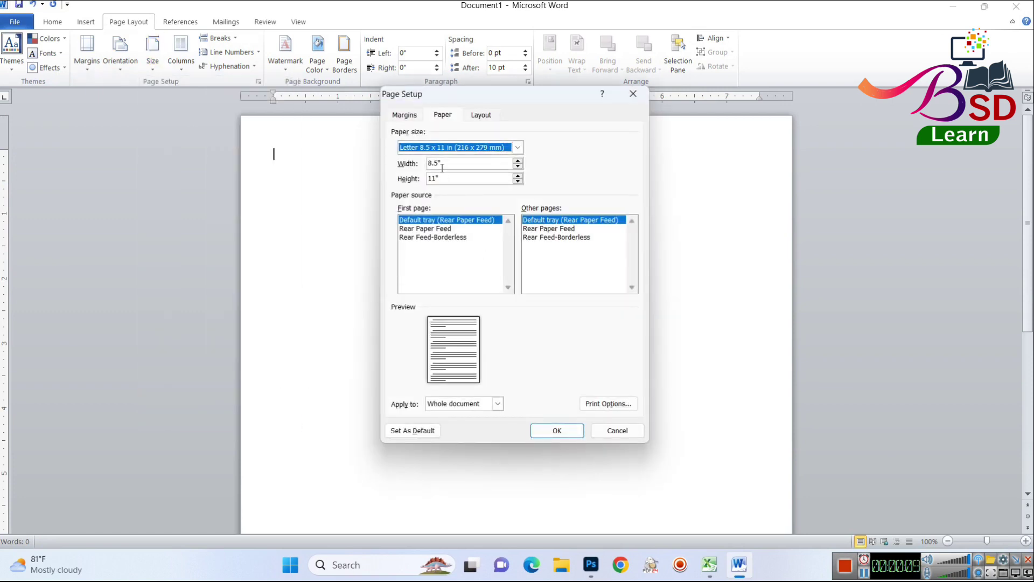
key("Tab")
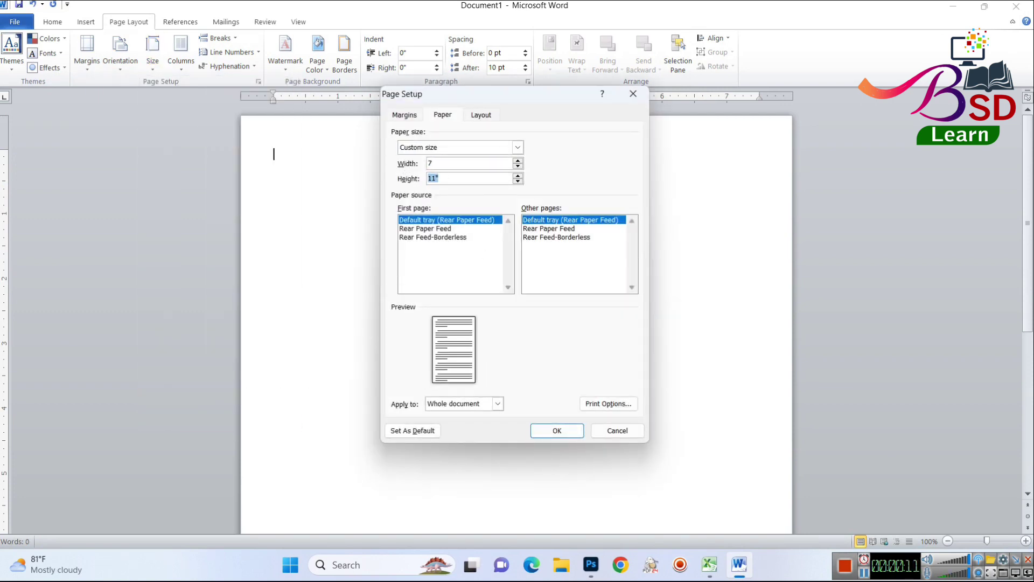
type("5")
key("Tab")
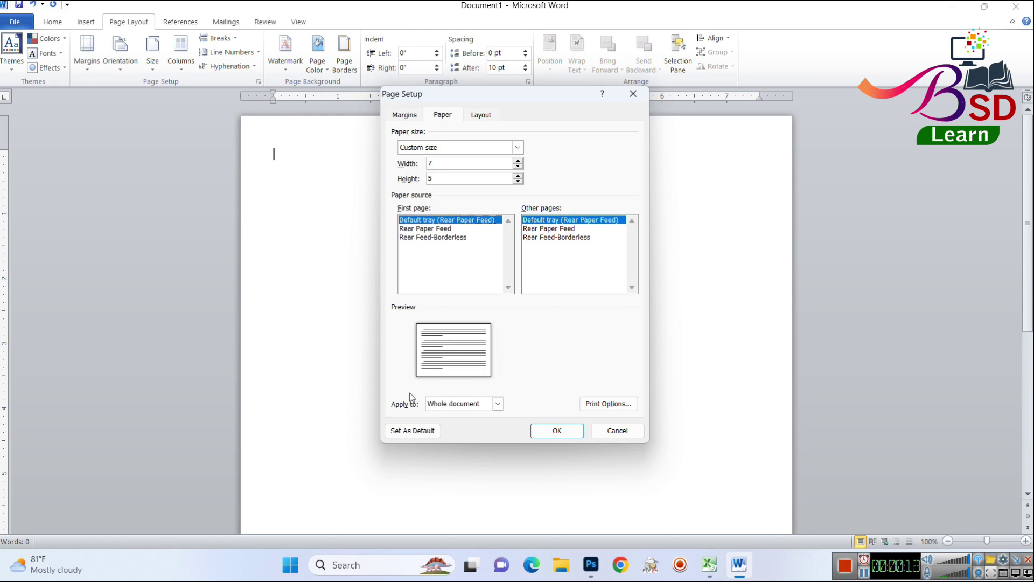
left_click(535, 430)
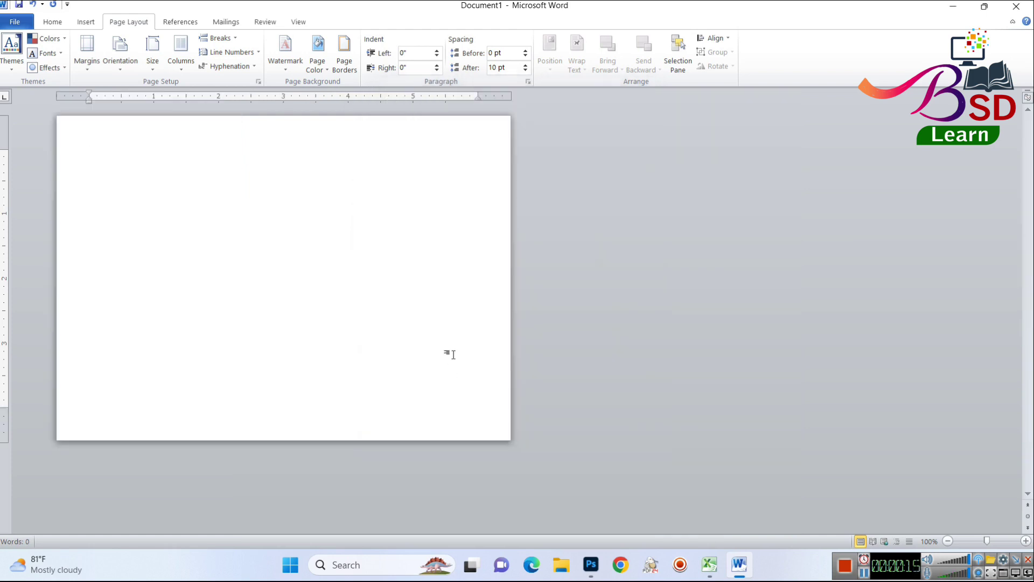
scroll(559, 343, "up", 5, "ctrl")
Draw a rectangle spanning the top band of the page
left_click(85, 23)
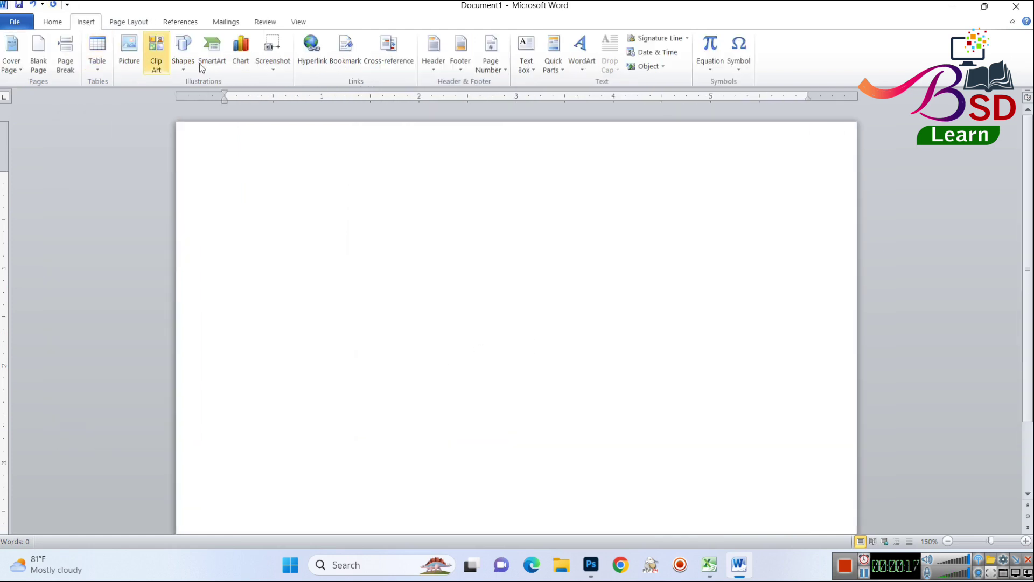
left_click(180, 52)
left_click(215, 95)
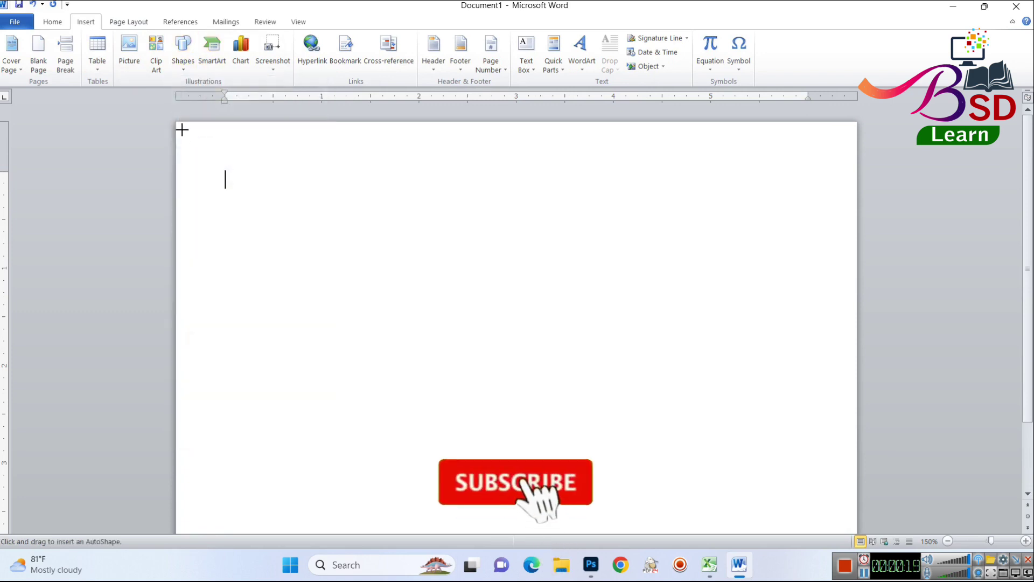
left_click_drag(176, 122, 857, 262)
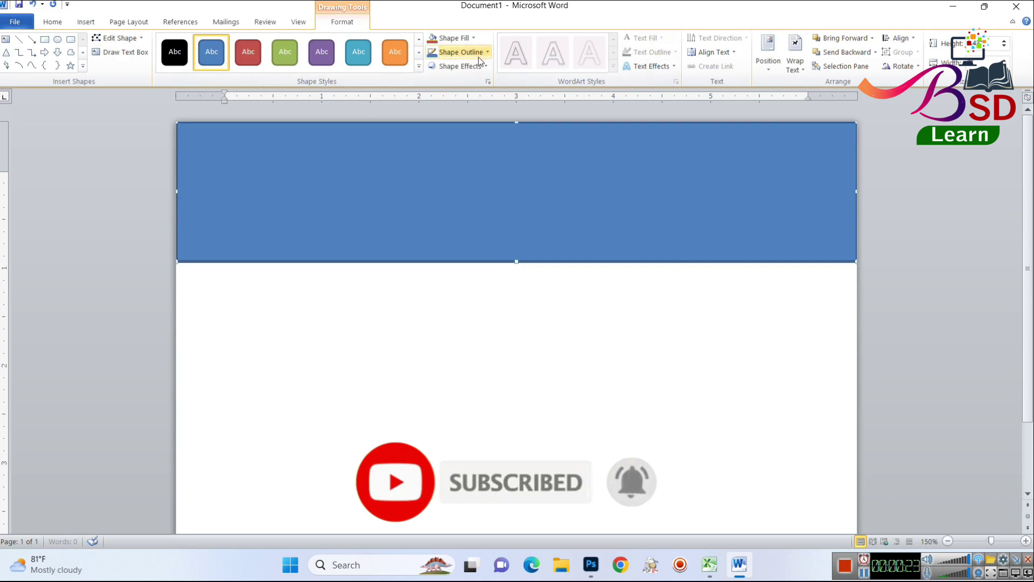
Give the band no outline, a light blue fill and an outer bottom shadow
left_click(470, 57)
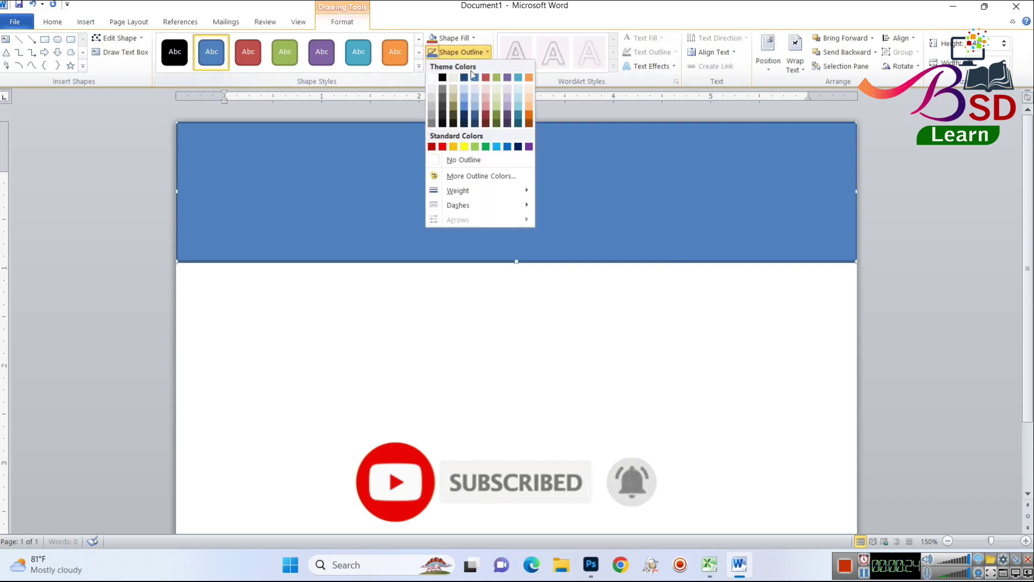
left_click(473, 159)
left_click(452, 39)
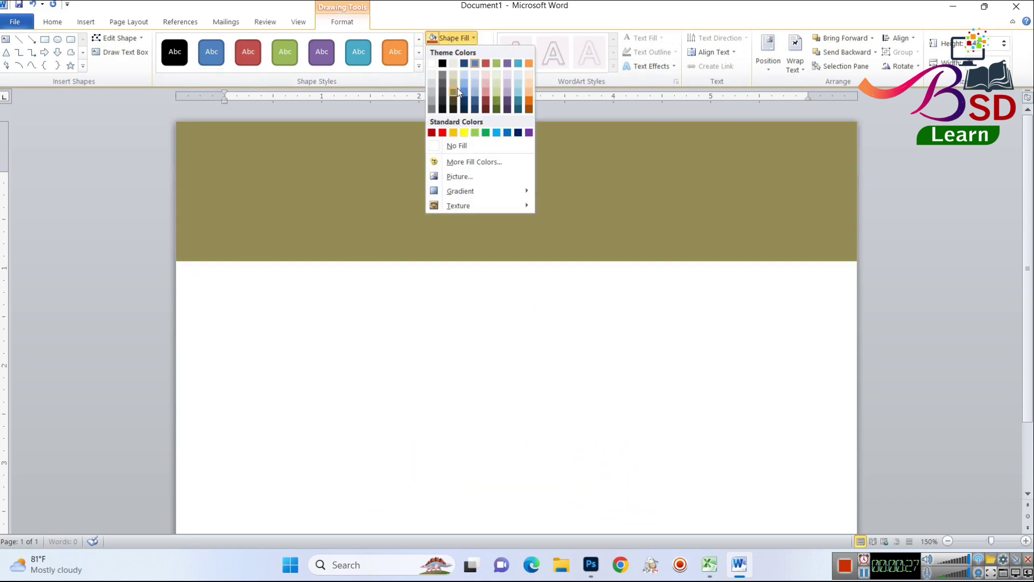
left_click(464, 79)
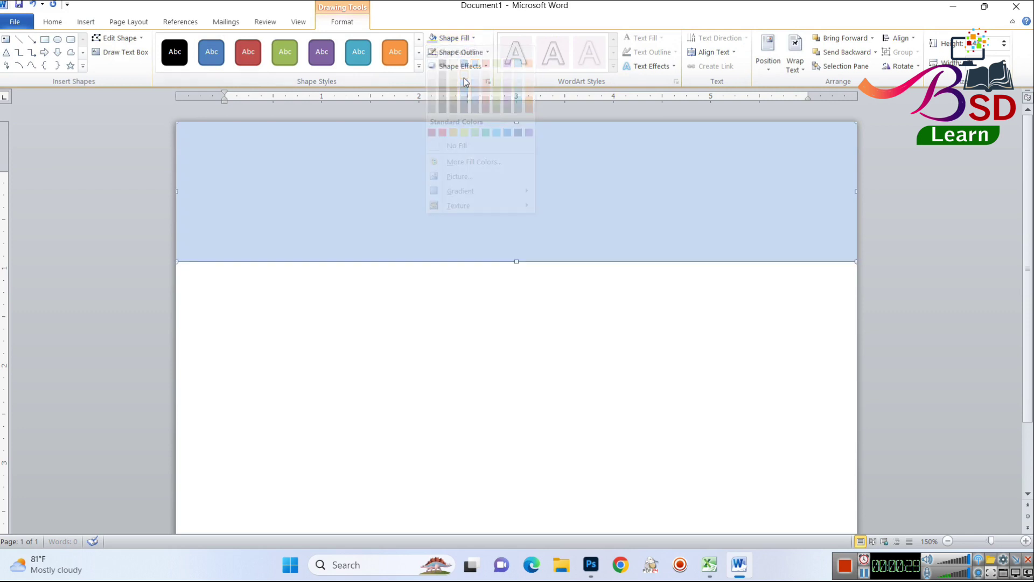
left_click(476, 68)
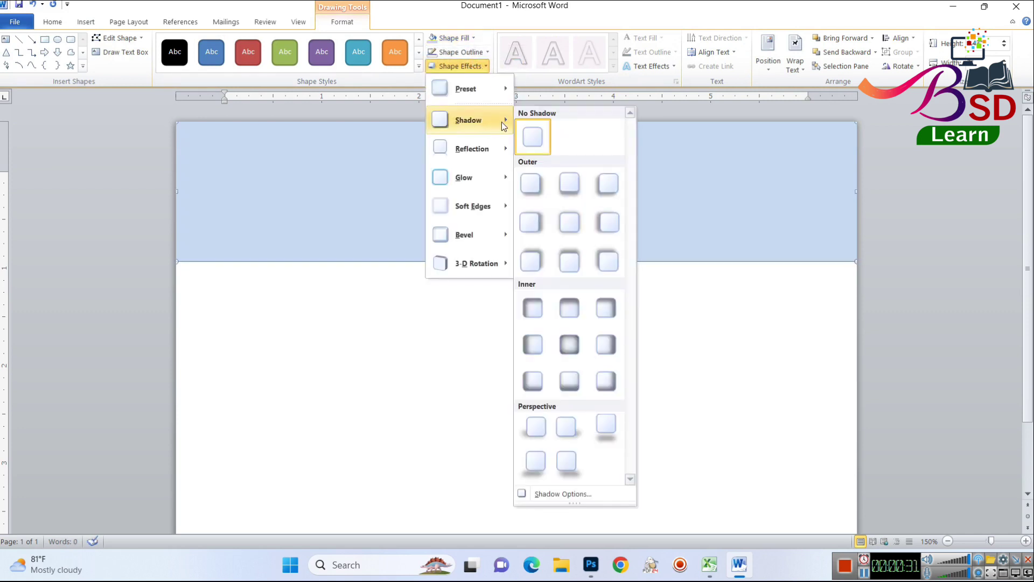
left_click(569, 184)
left_click(923, 288)
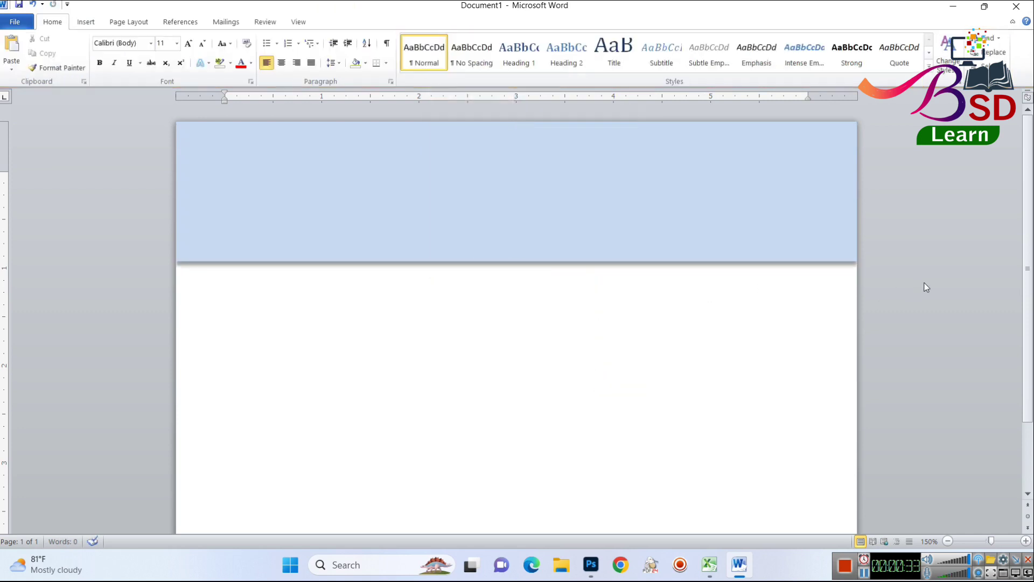
left_click(85, 21)
left_click(182, 51)
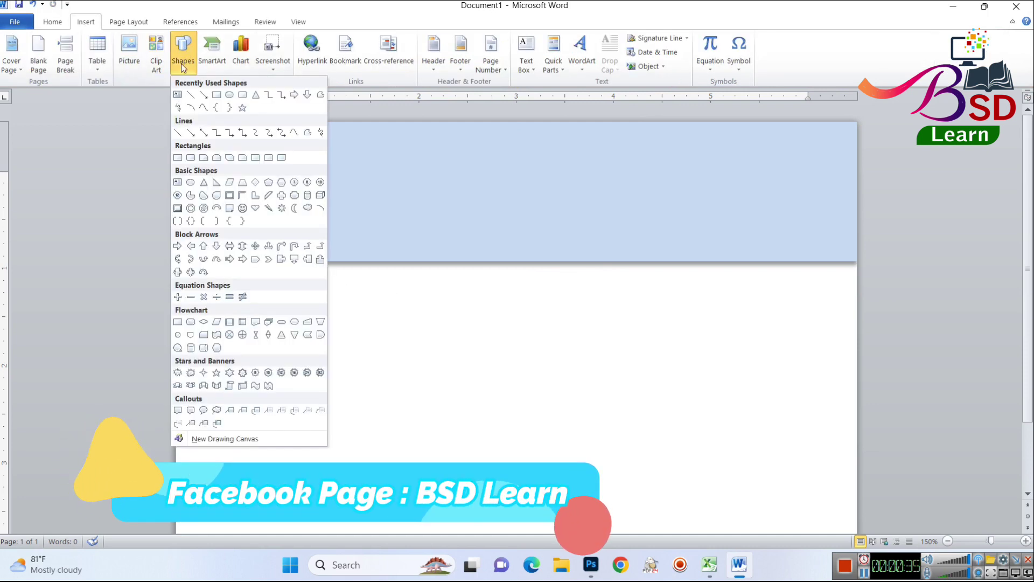
Draw a circle at the band's left end with a thick white outline
left_click(190, 182)
left_click_drag(200, 156, 315, 271)
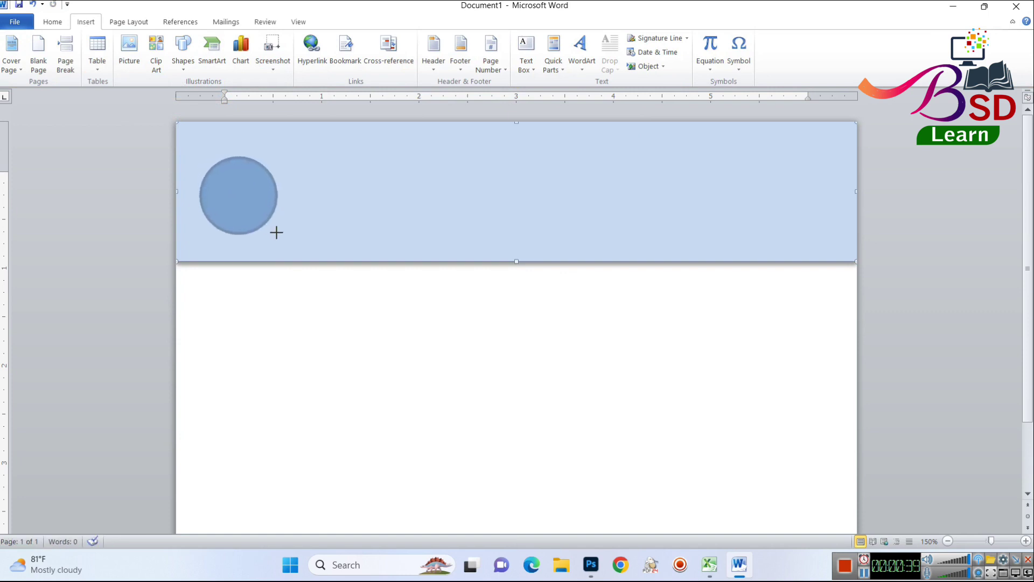
mouse_move(281, 227)
left_mouse_down()
mouse_move(271, 202)
mouse_move(278, 208)
left_mouse_up()
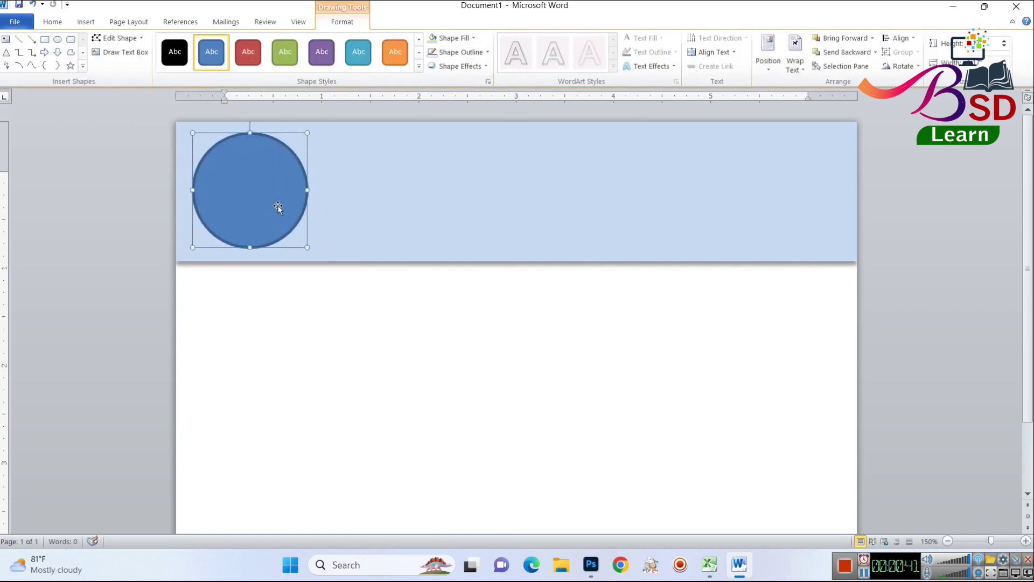
left_click(455, 54)
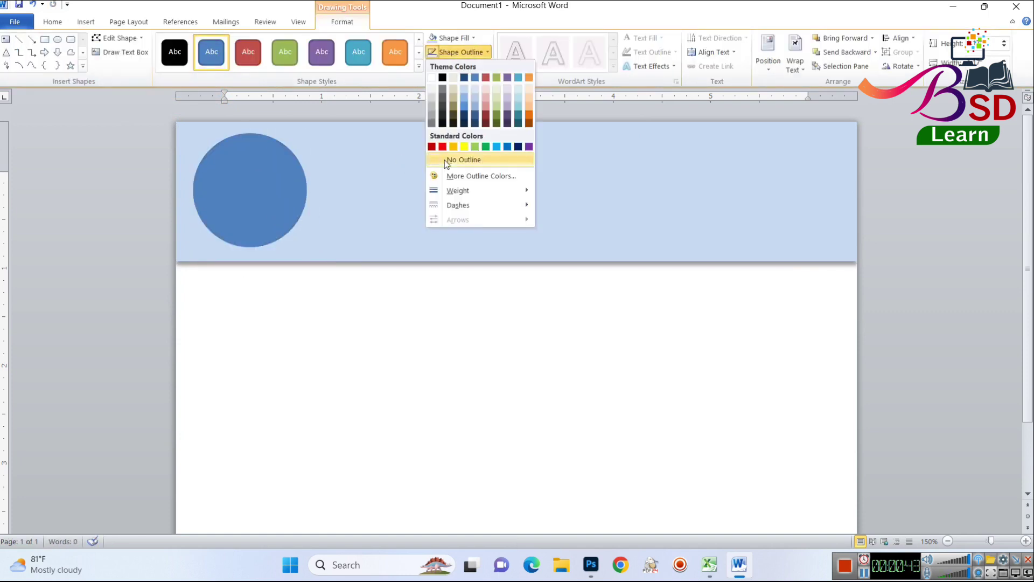
left_click(432, 77)
left_click(457, 54)
mouse_move(468, 190)
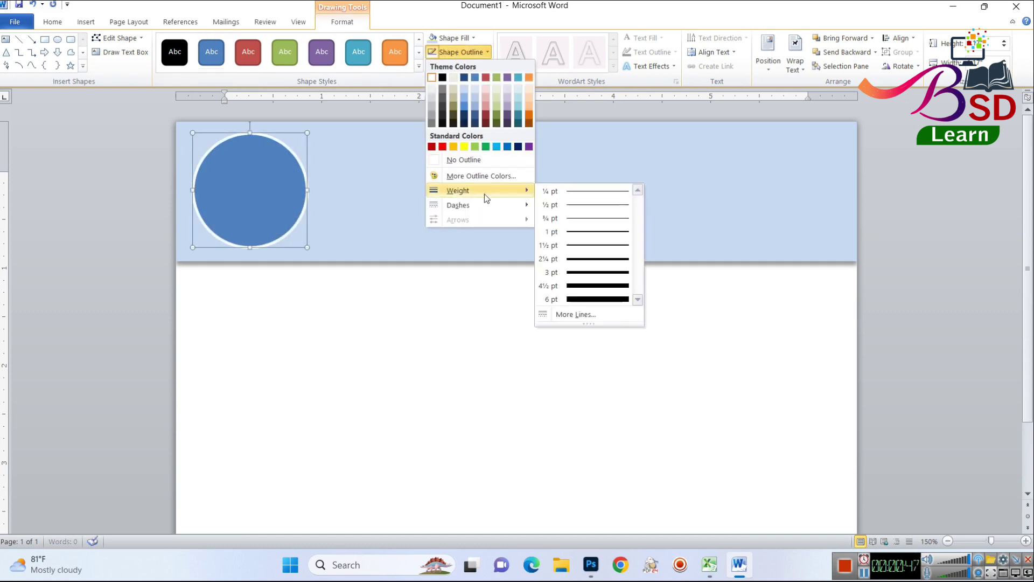
left_click(573, 269)
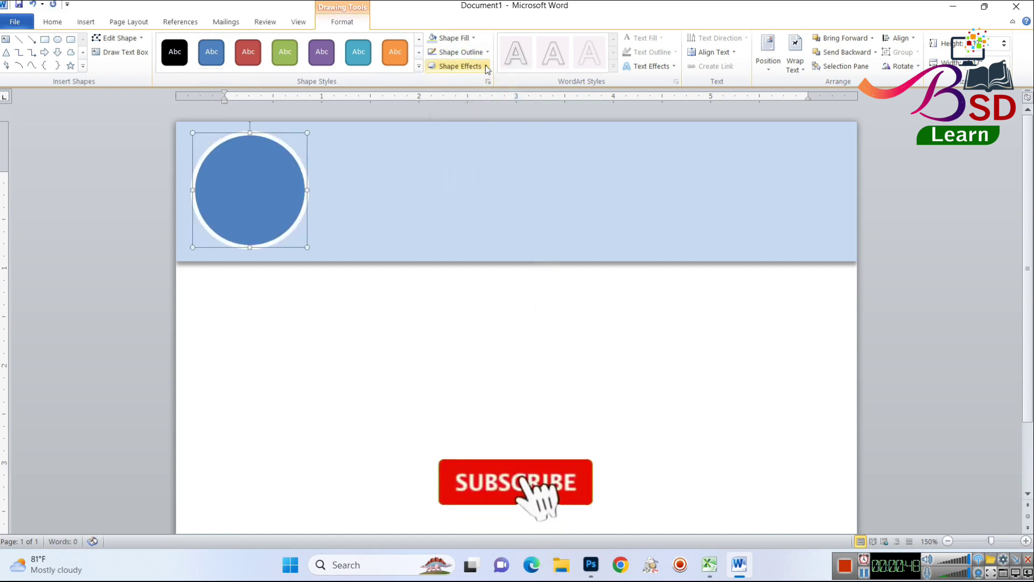
Remove the circle's fill and apply an Inside Center shadow
left_click(450, 38)
left_click(393, 305)
left_click(270, 215)
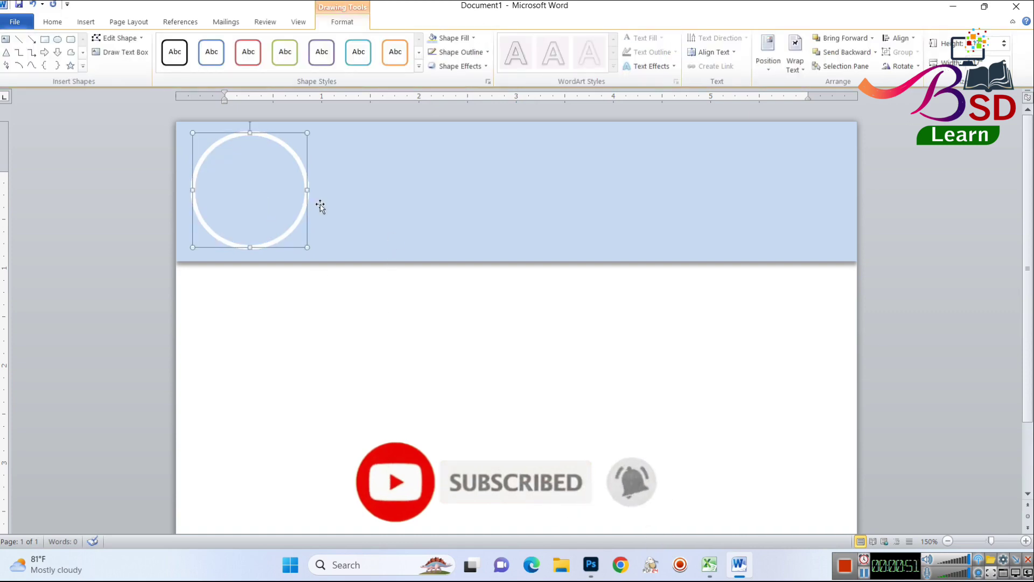
left_click(460, 66)
mouse_move(469, 120)
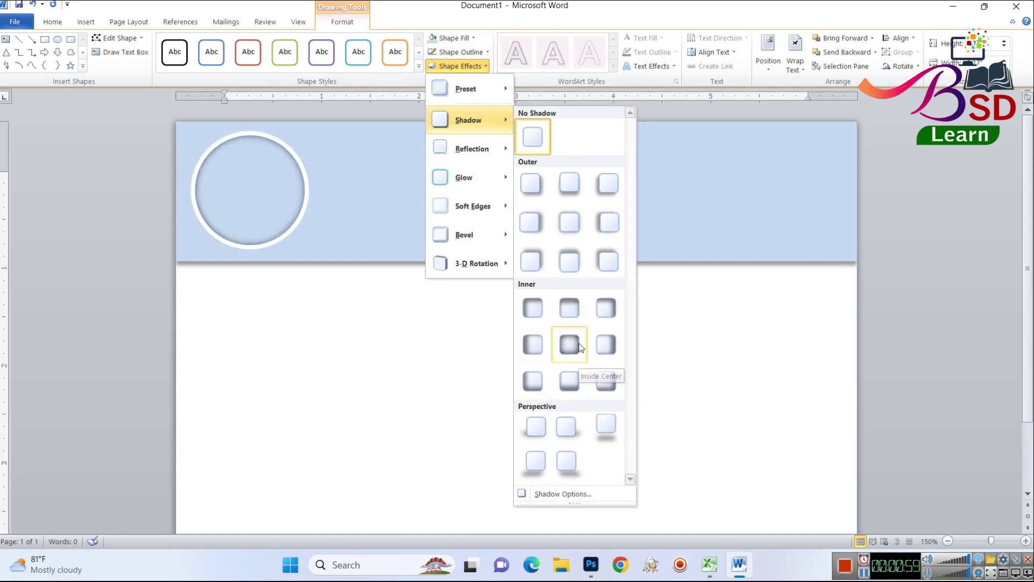
left_click(566, 226)
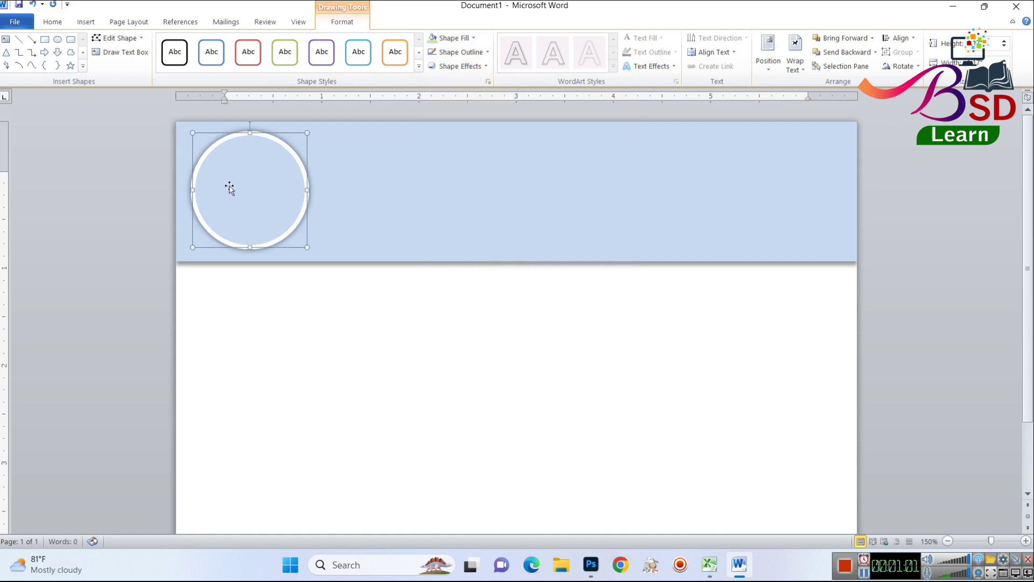
left_click(63, 22)
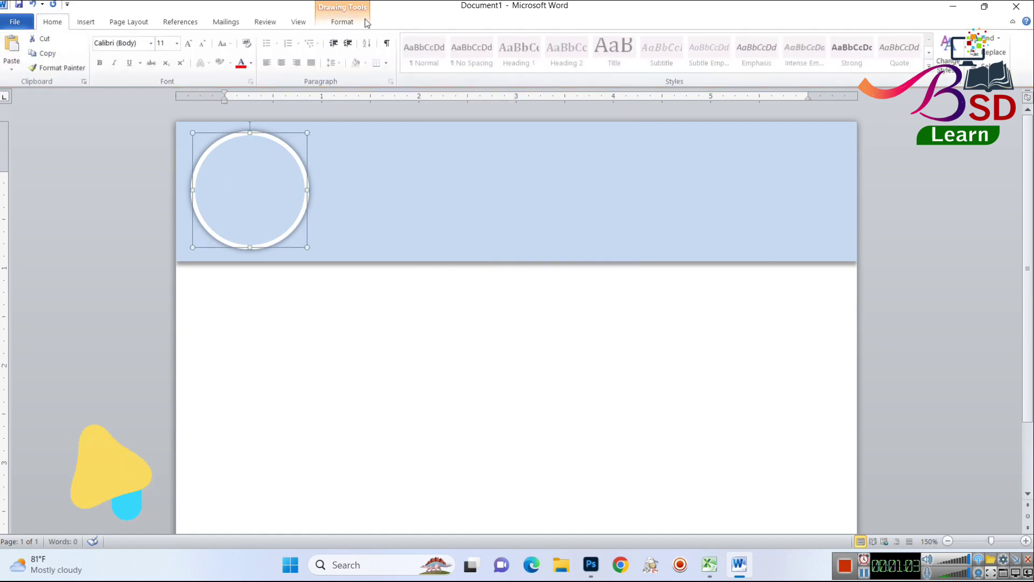
Insert WordArt over the circle reading LOGO and HERE on two lines
left_click(87, 22)
left_click(582, 51)
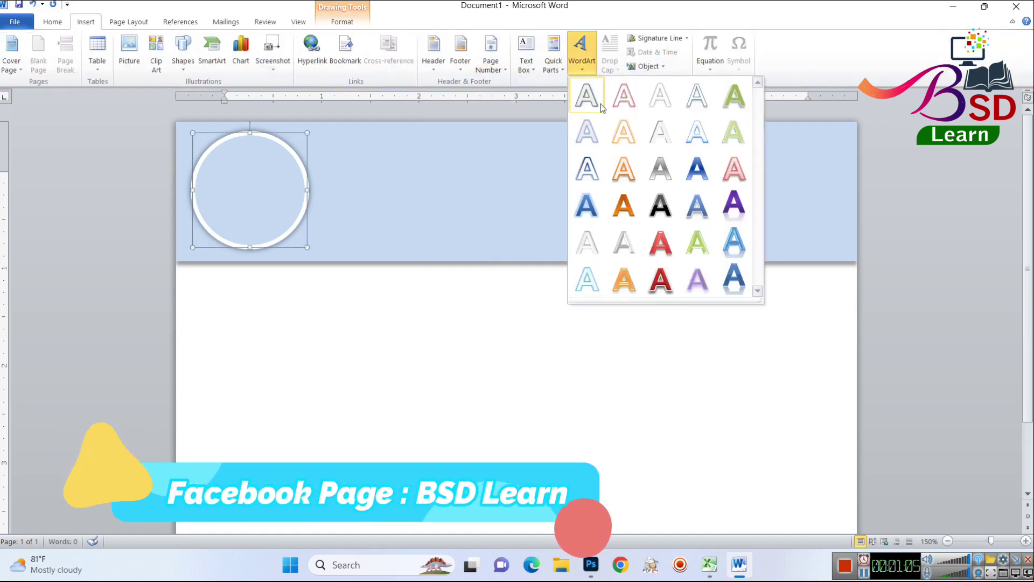
left_click(588, 92)
type("LOGO")
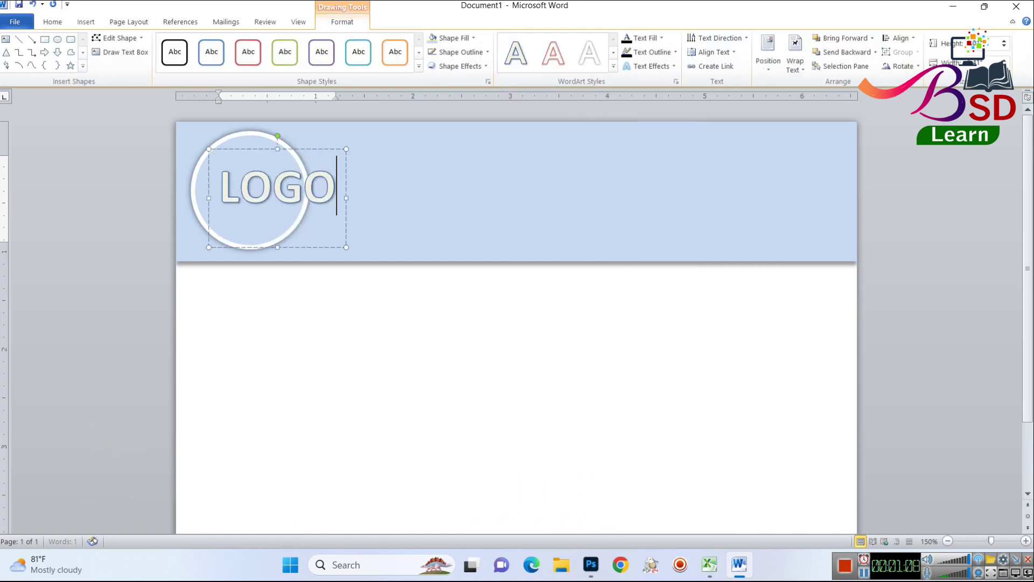
key("Return")
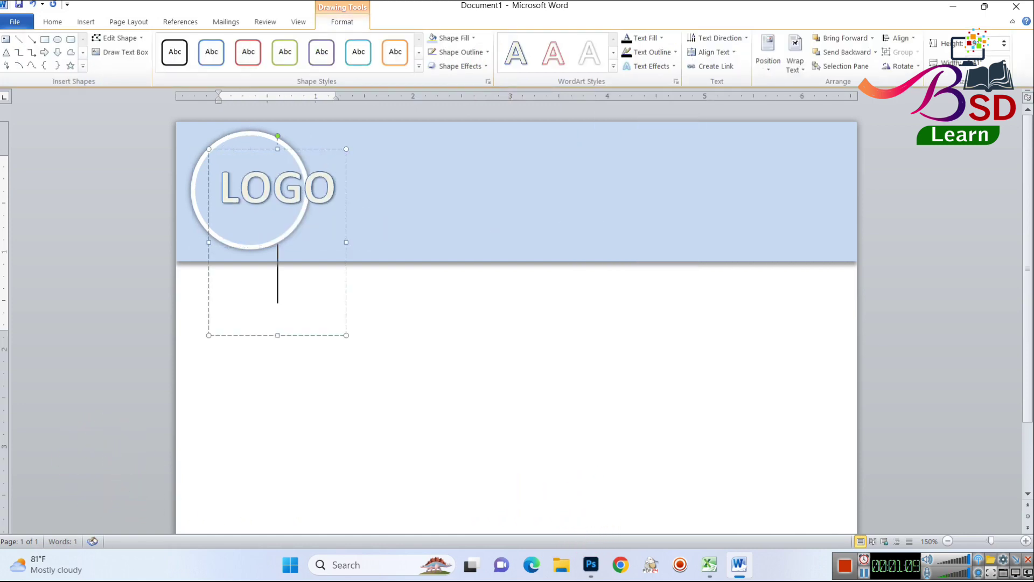
type("HERE")
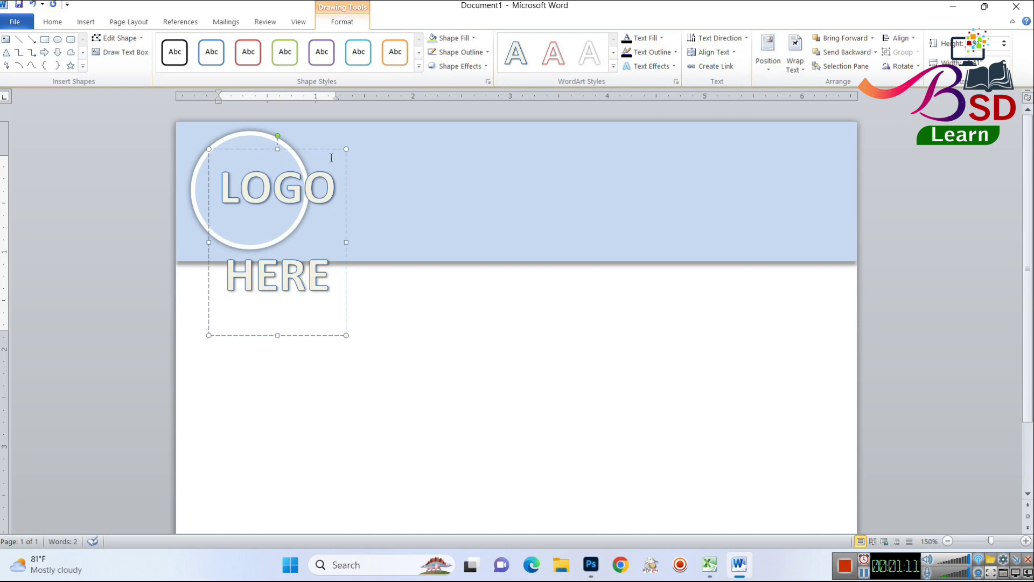
Remove the paragraph spacing and set the logo text to Arial 18 pt
left_click(54, 24)
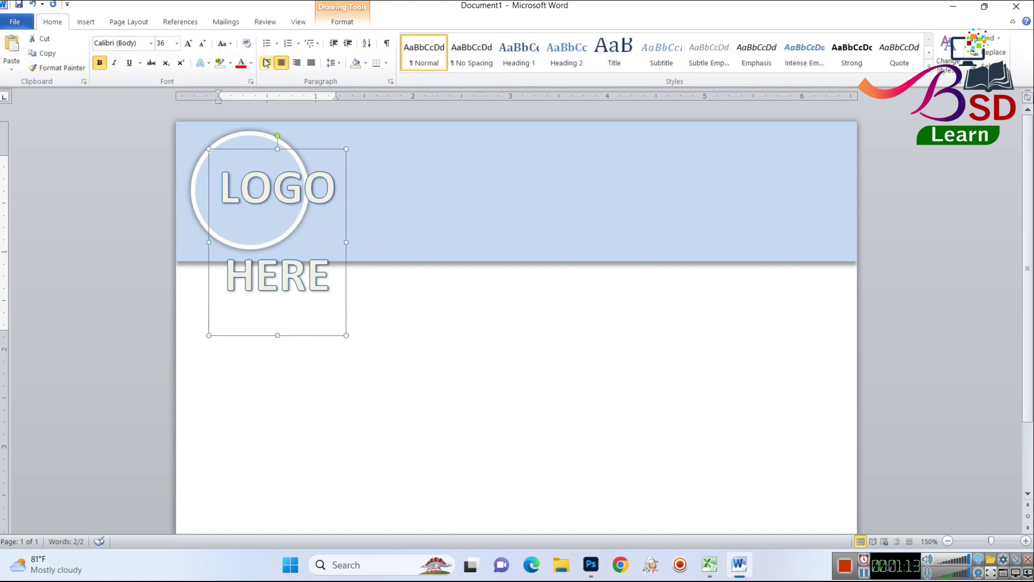
left_click(331, 65)
left_click(369, 201)
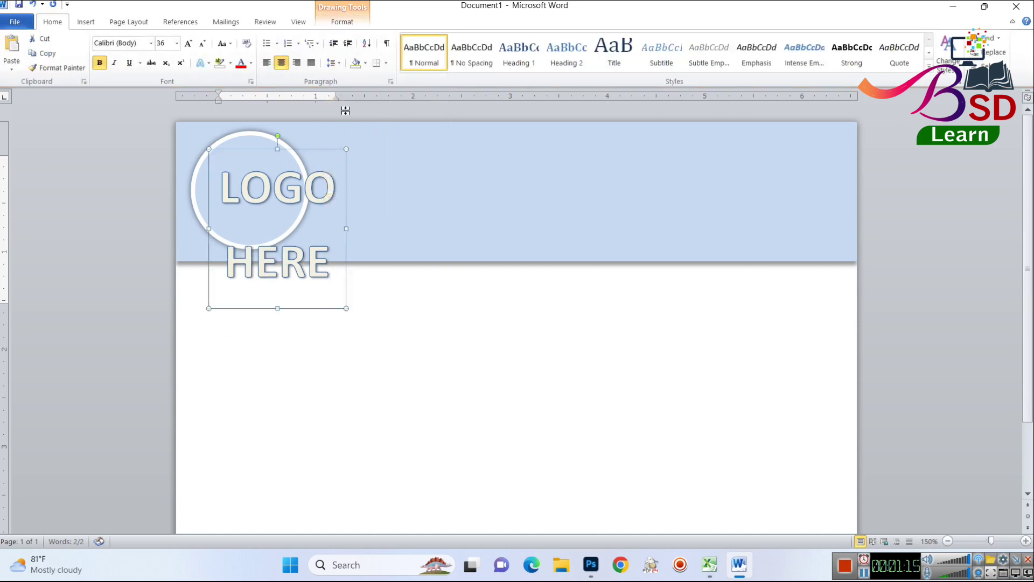
left_click(136, 46)
type("Arial")
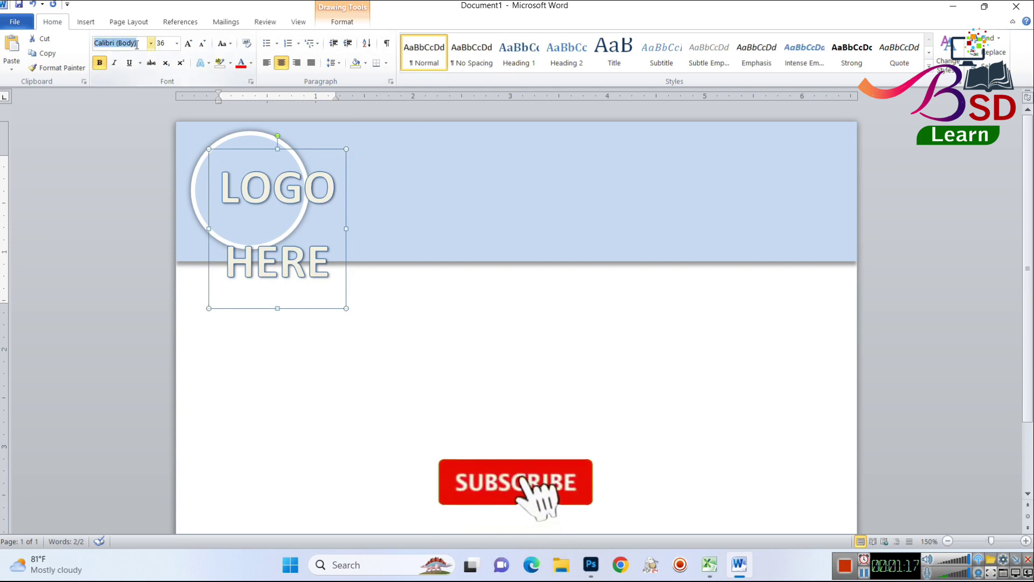
key("Return")
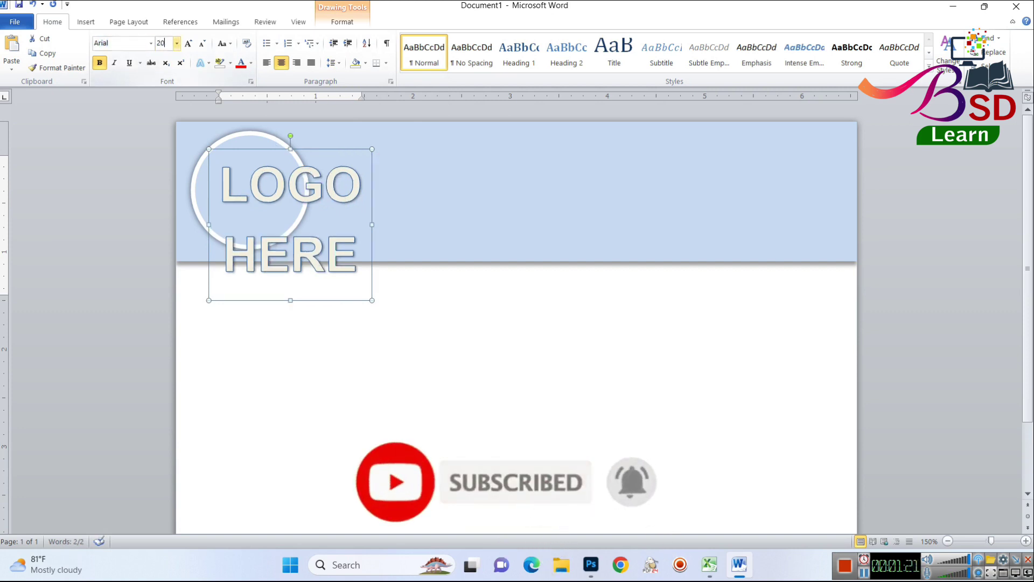
key("Return")
left_click(166, 42)
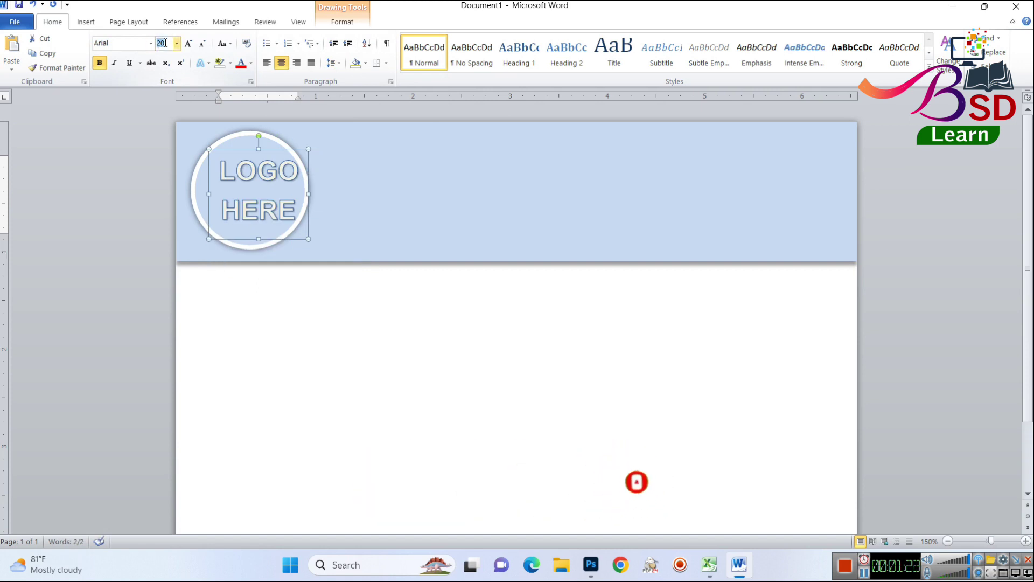
type("18")
key("Return")
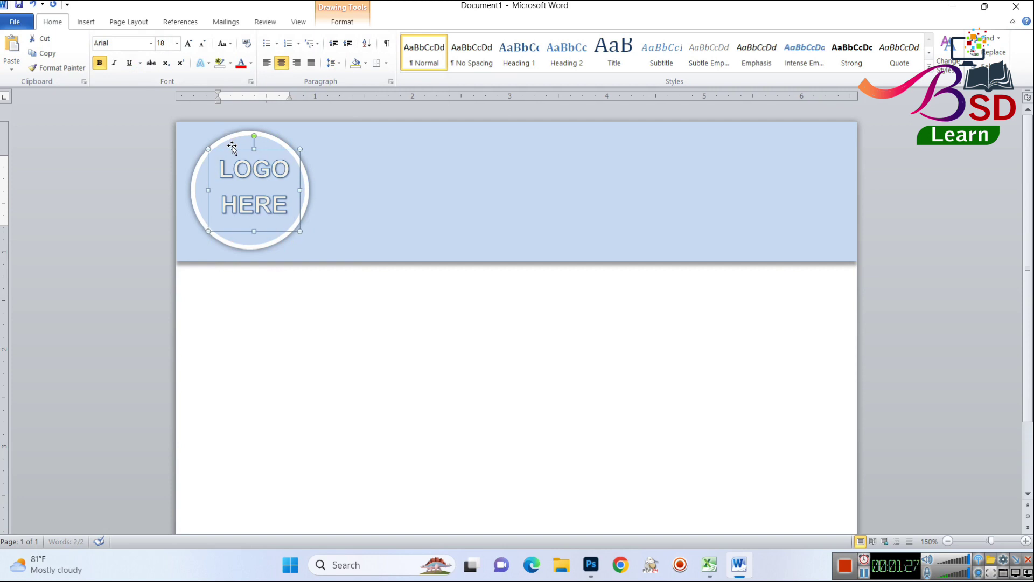
Nudge the logo text into the circle and set its text outline to none
key("Left")
key("Down")
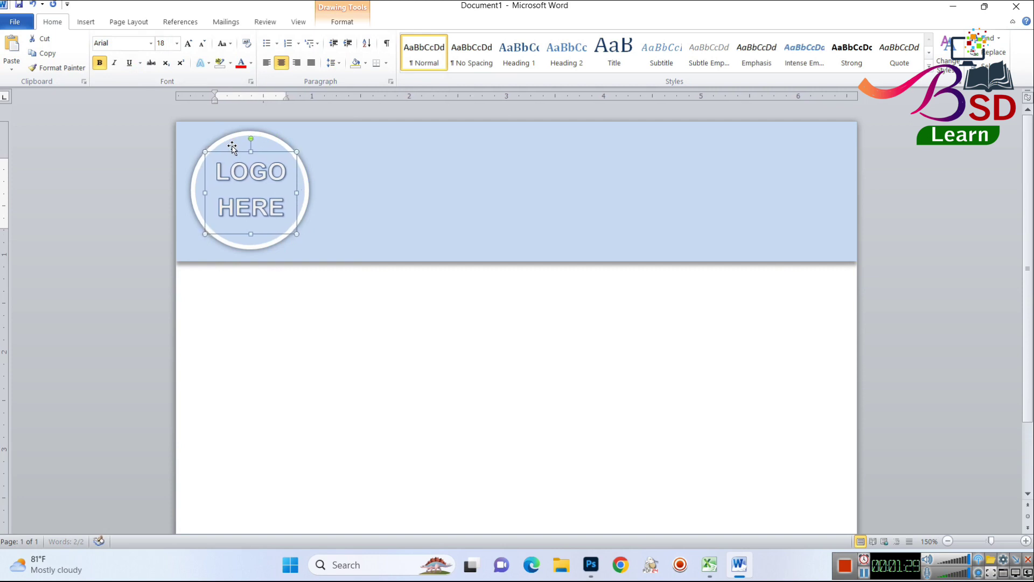
left_click(343, 22)
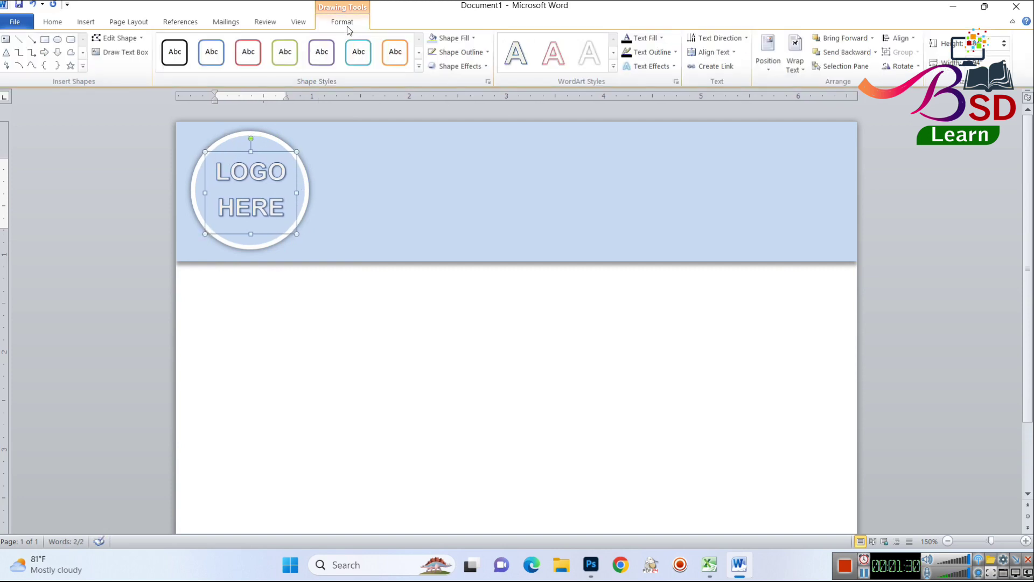
left_click(653, 53)
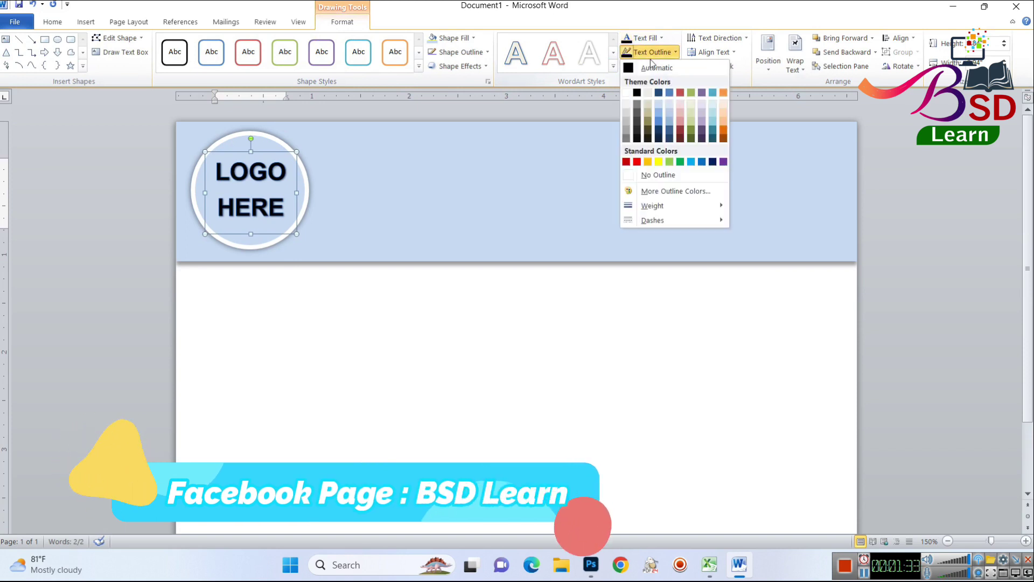
left_click(658, 175)
left_click(351, 279)
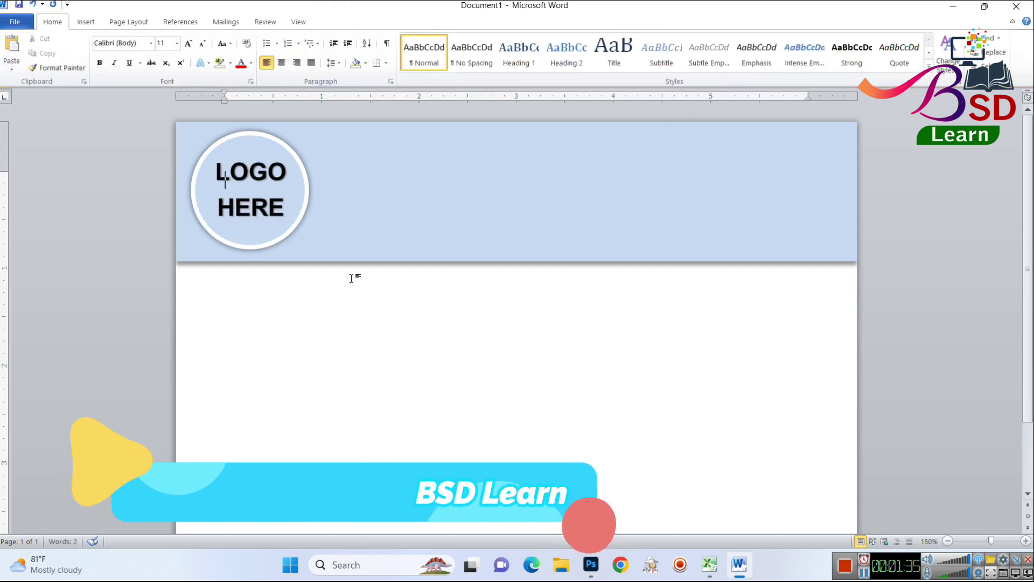
left_click(86, 22)
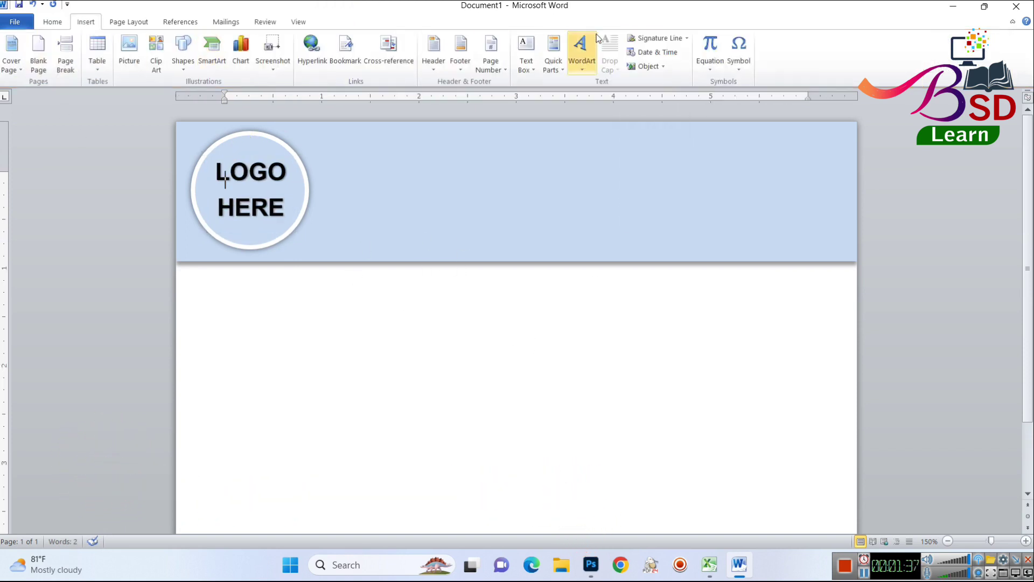
Insert WordArt right of the logo reading 'Your Company Name'
left_click(578, 63)
left_click(580, 97)
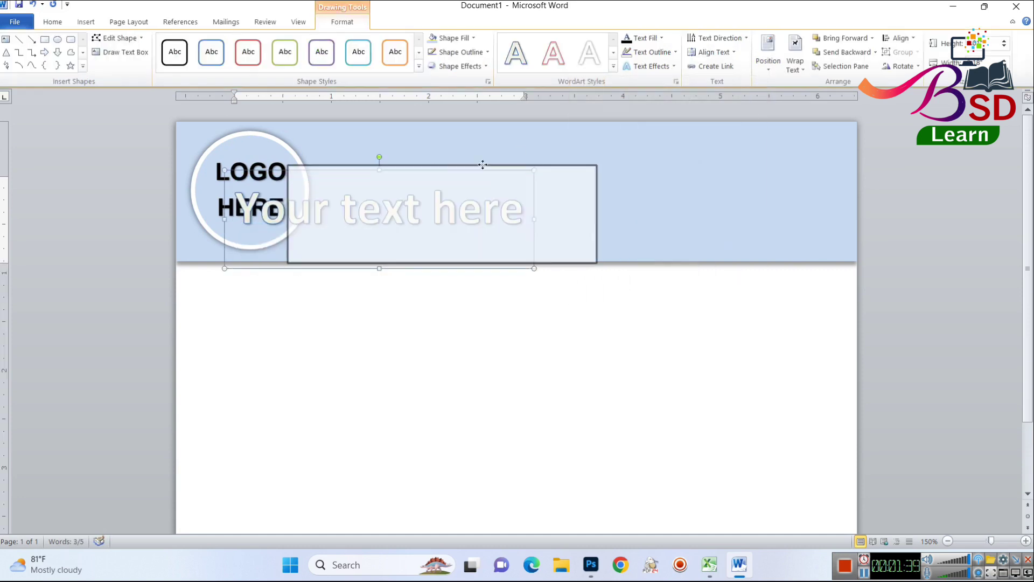
left_click_drag(422, 174, 530, 175)
left_click_drag(457, 173, 623, 176)
type("Company")
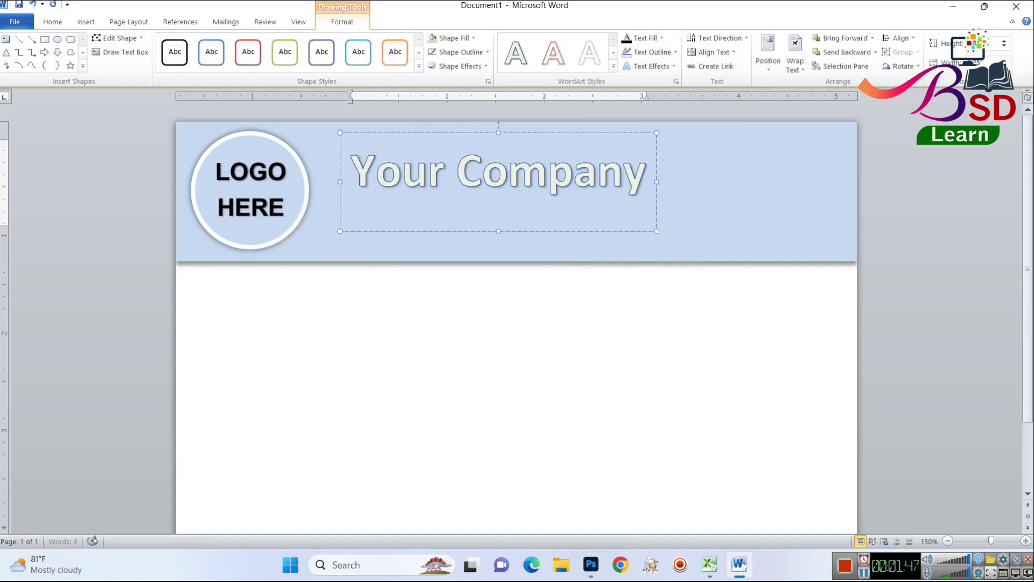
type(" Name")
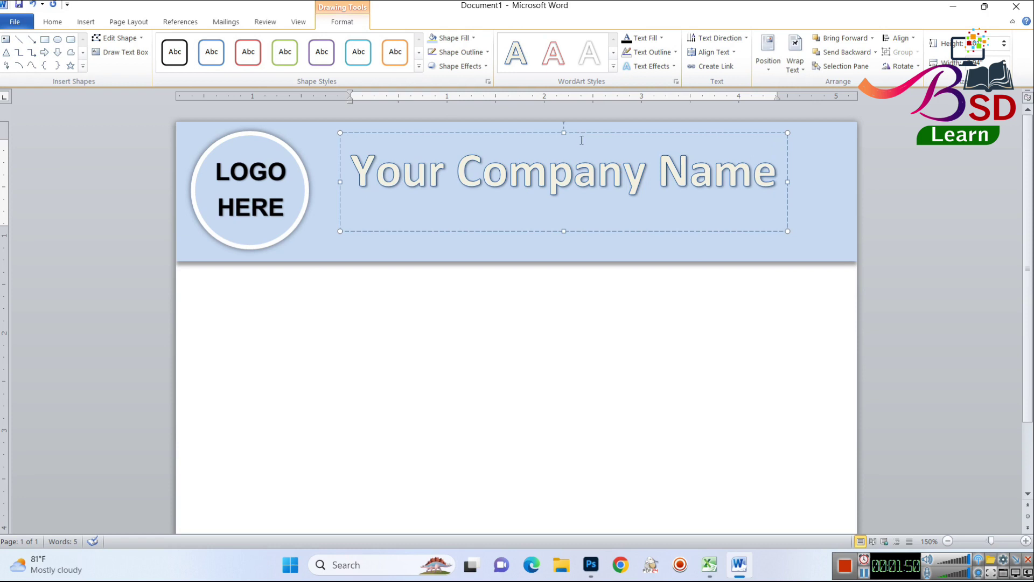
Set the company name to Times New Roman 34 pt and shorten its box
left_click(52, 24)
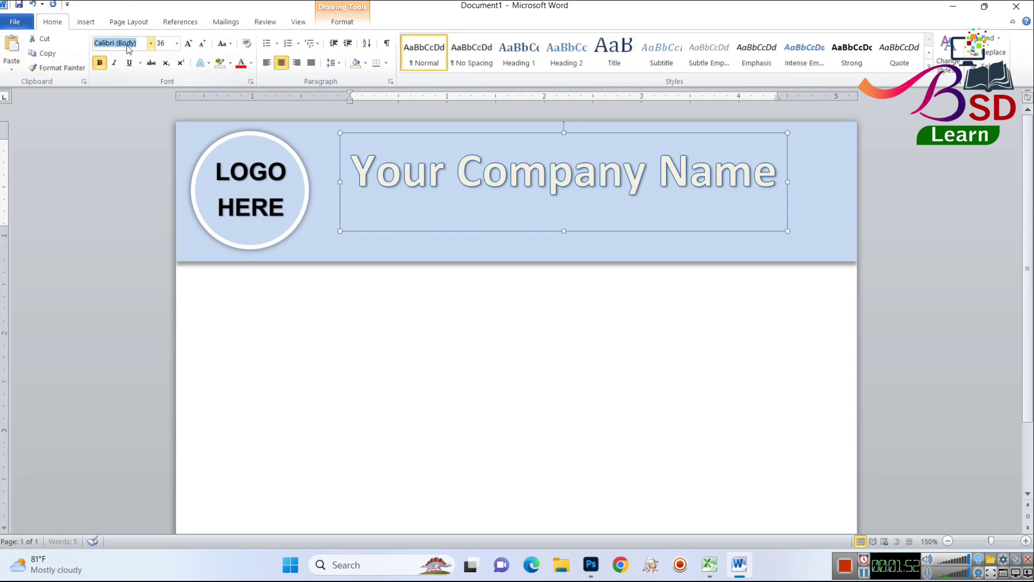
type("Times New Roman")
key("Return")
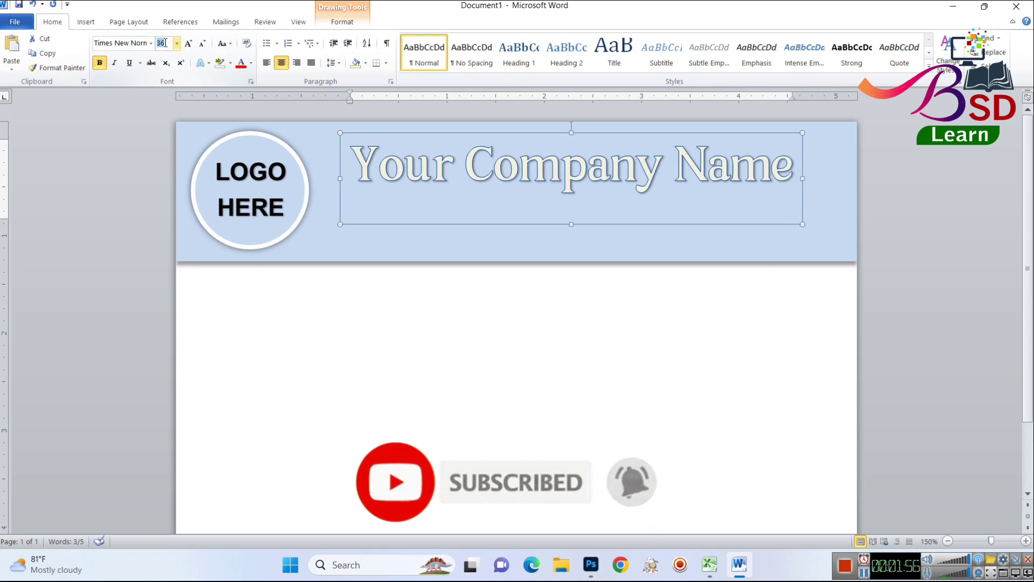
type("34")
key("Return")
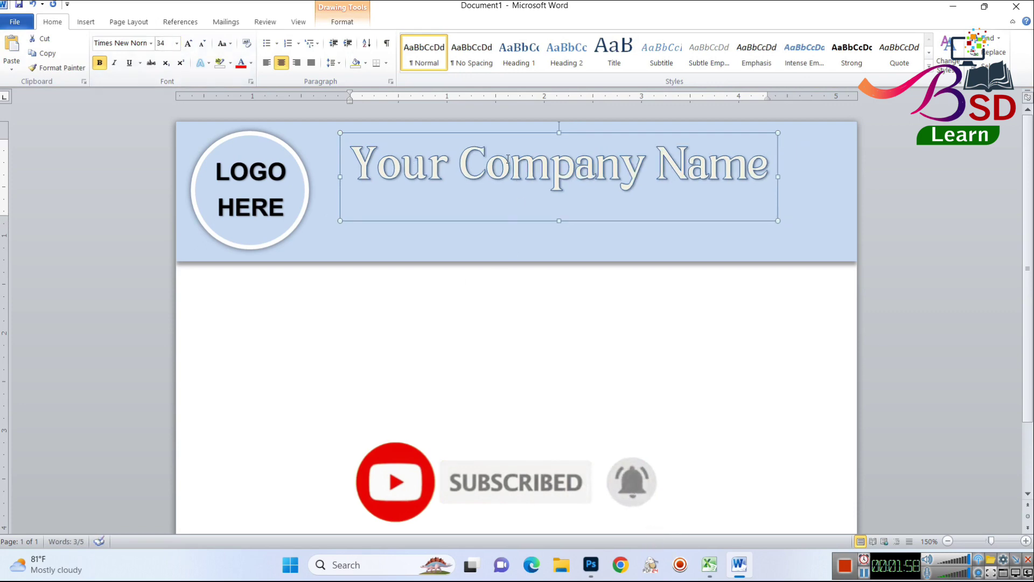
key("BackSpace")
key("BackSpace")
key("BackSpace")
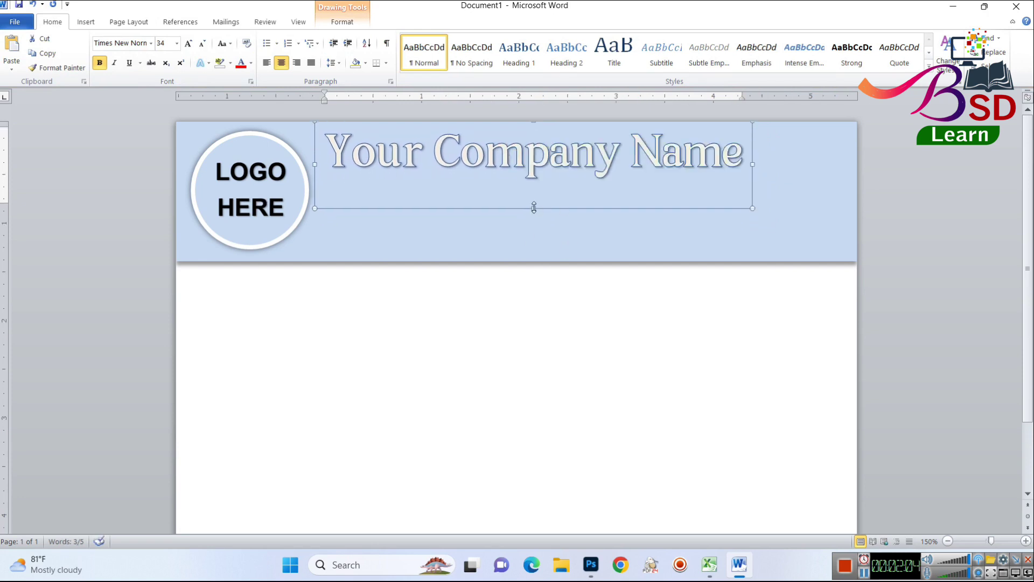
left_click_drag(532, 207, 533, 186)
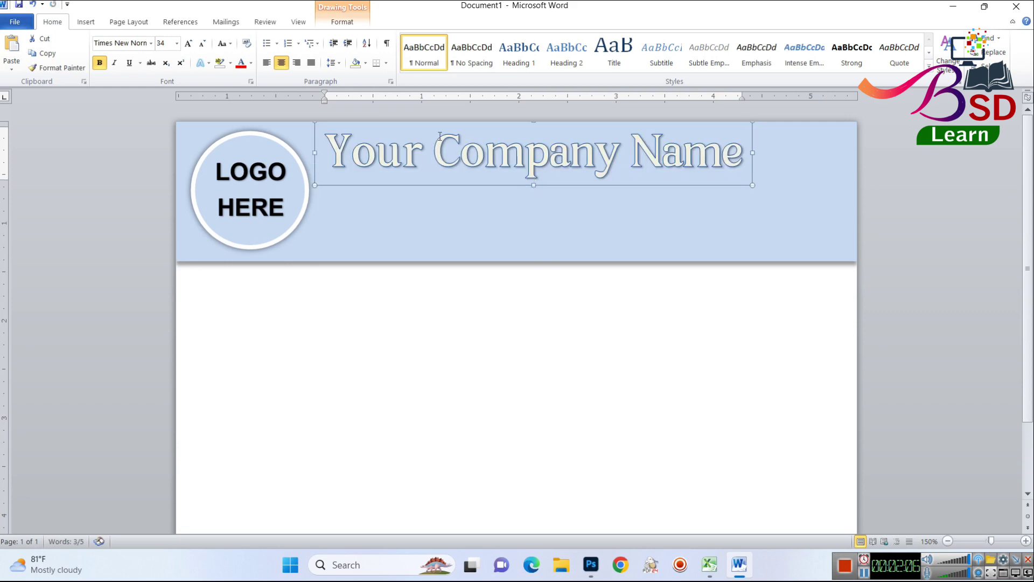
Give the company name a gold text fill with no text outline
left_click(354, 22)
left_click(647, 38)
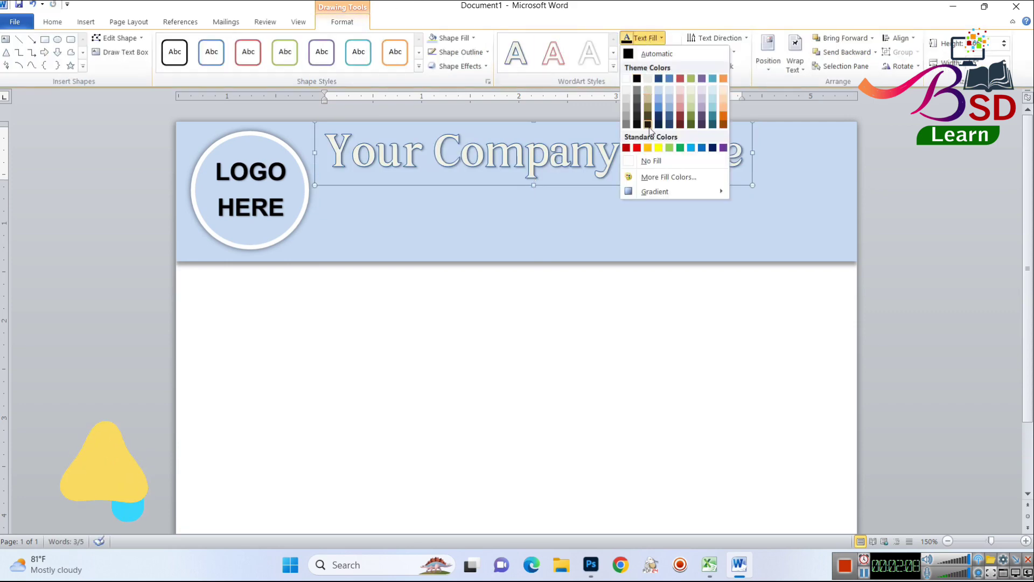
left_click(646, 149)
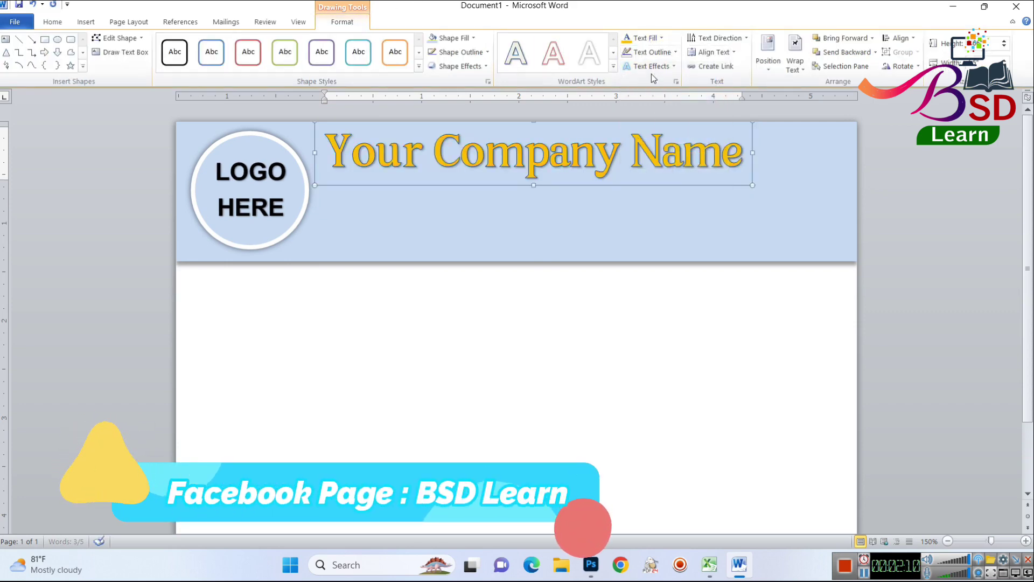
left_click(652, 53)
left_click(658, 175)
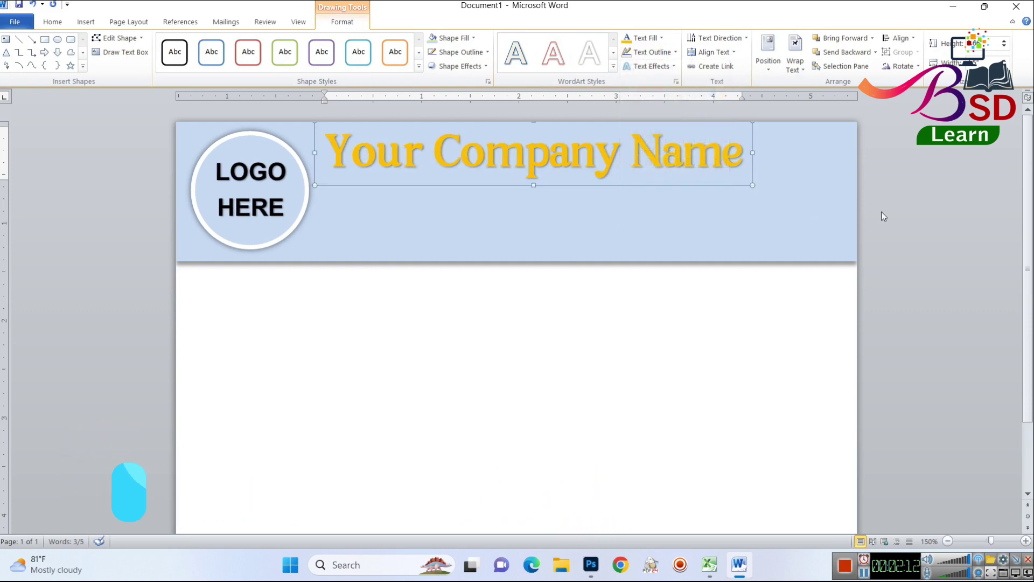
left_click(885, 278)
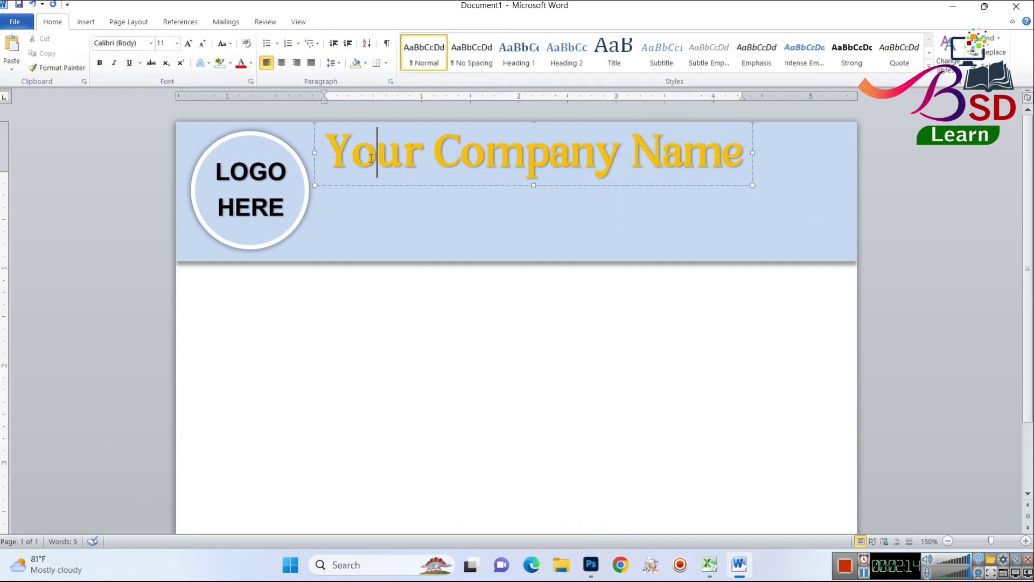
Copy the company name text box and paste a duplicate
left_click(425, 185)
right_click(465, 186)
left_click(478, 208)
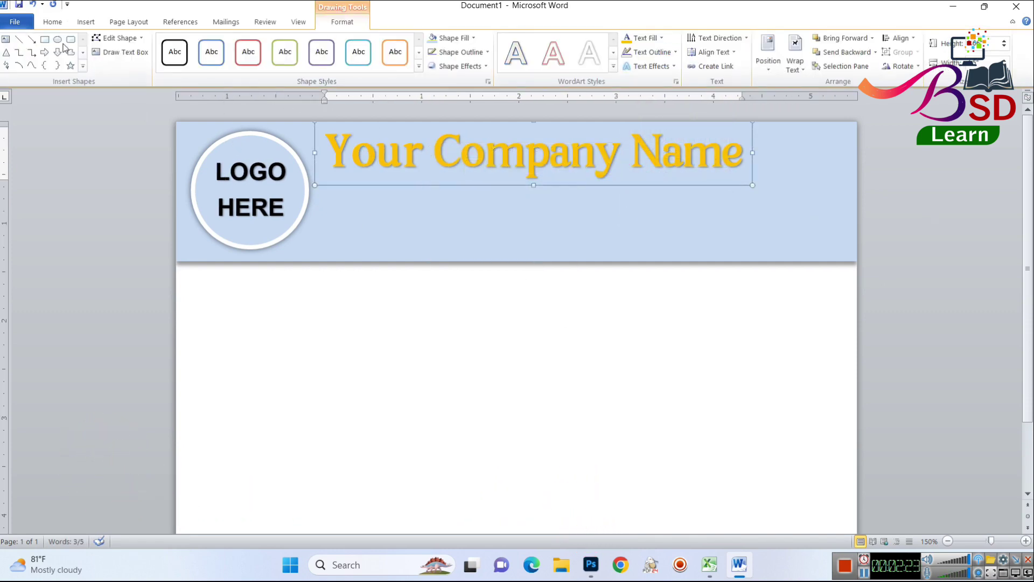
left_click(52, 22)
left_click(11, 49)
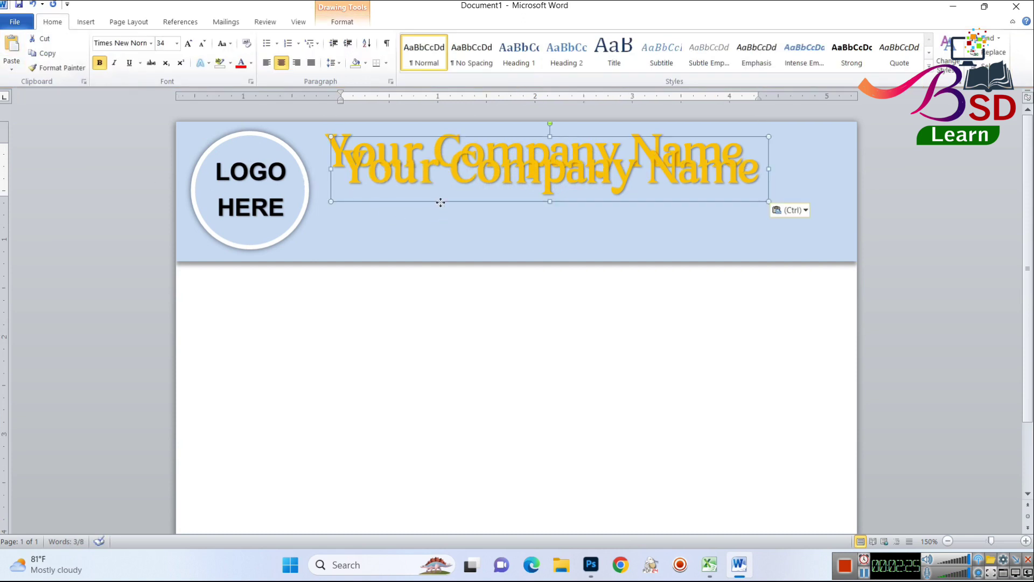
Move the duplicate below the company name and change its text to 'Your address'
left_click_drag(441, 202, 437, 229)
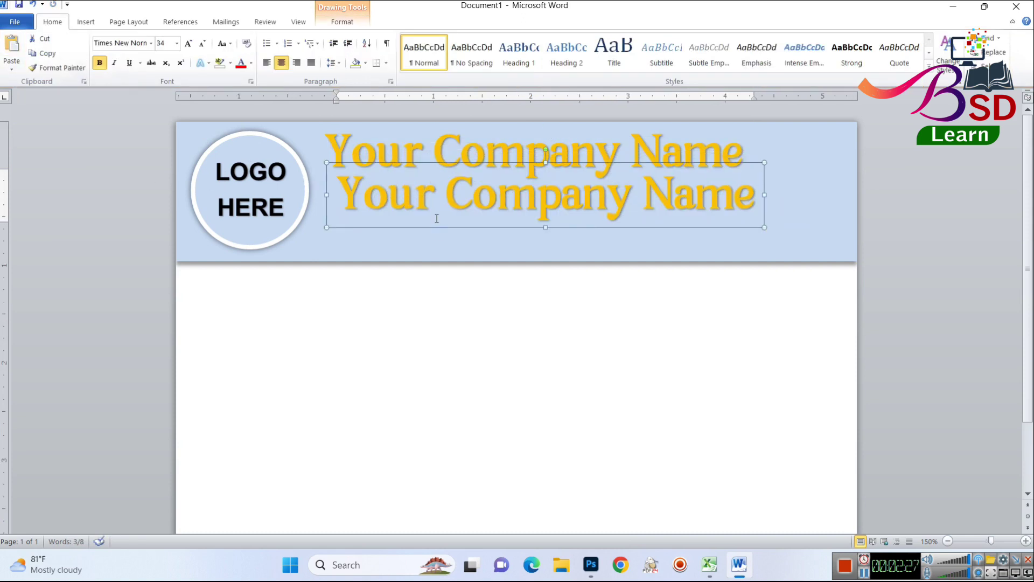
triple_click(448, 198)
key("End")
key("BackSpace")
key("BackSpace")
key("BackSpace")
key("BackSpace")
key("BackSpace")
key("BackSpace")
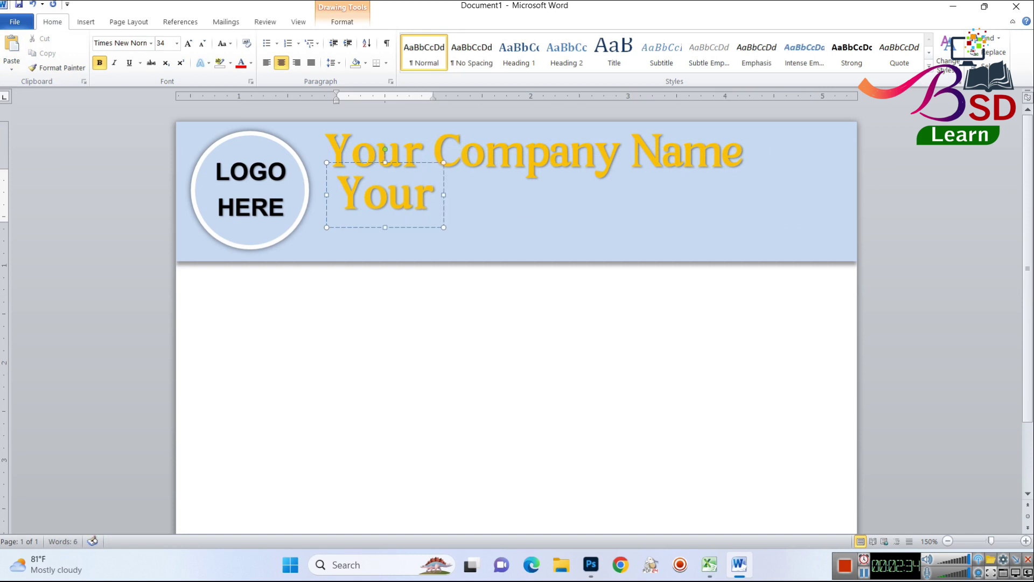
type(" address")
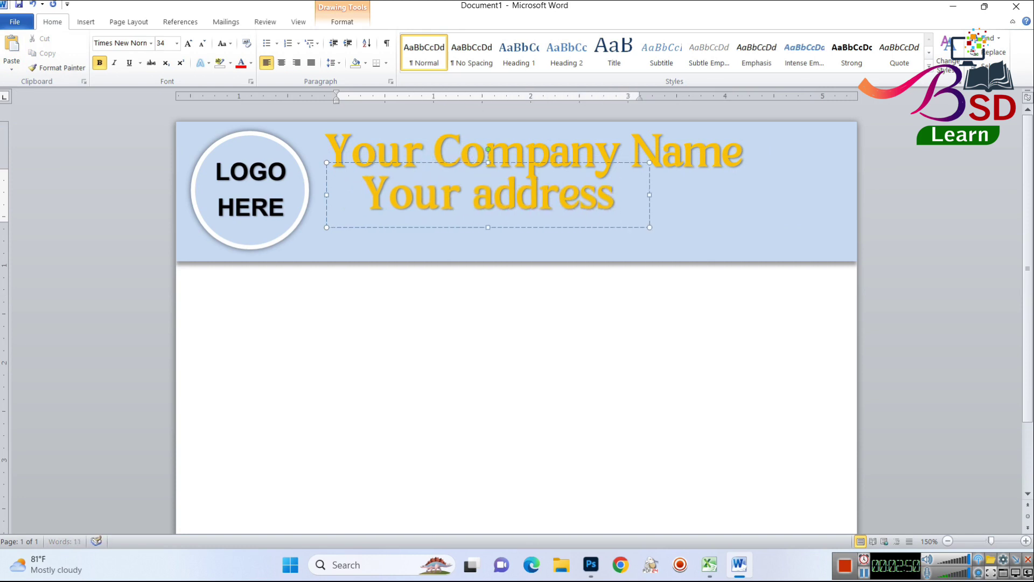
Set the contact lines to 18 pt with single spacing and no space after, enlarging the box
left_click(434, 228)
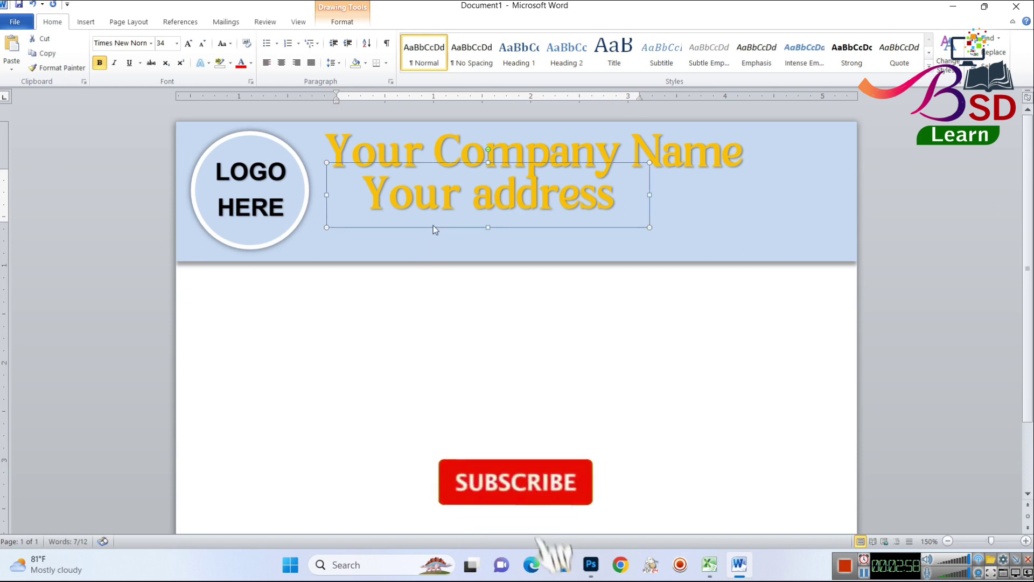
left_click(160, 43)
type("18")
key("Return")
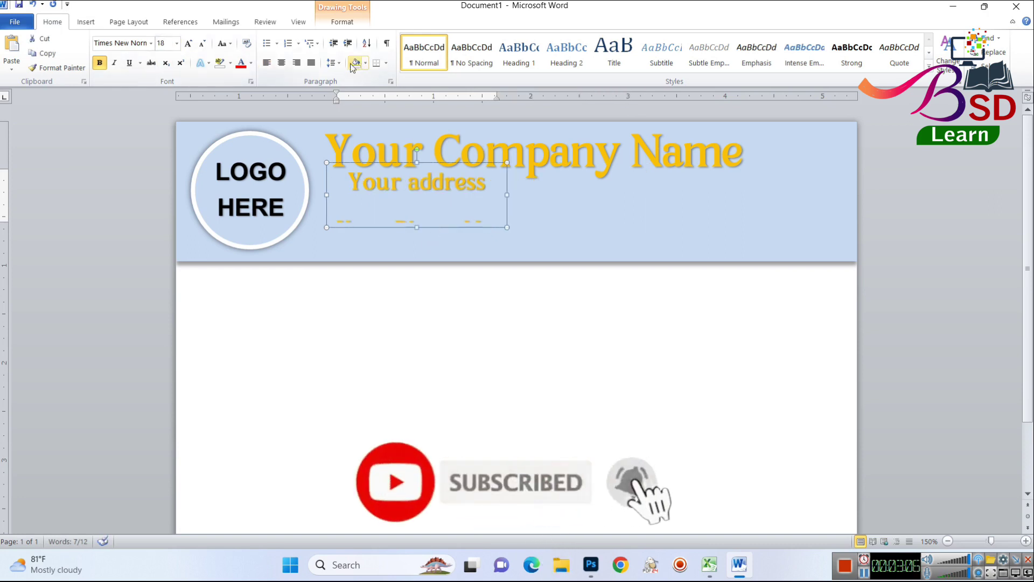
left_click(333, 63)
left_click(371, 201)
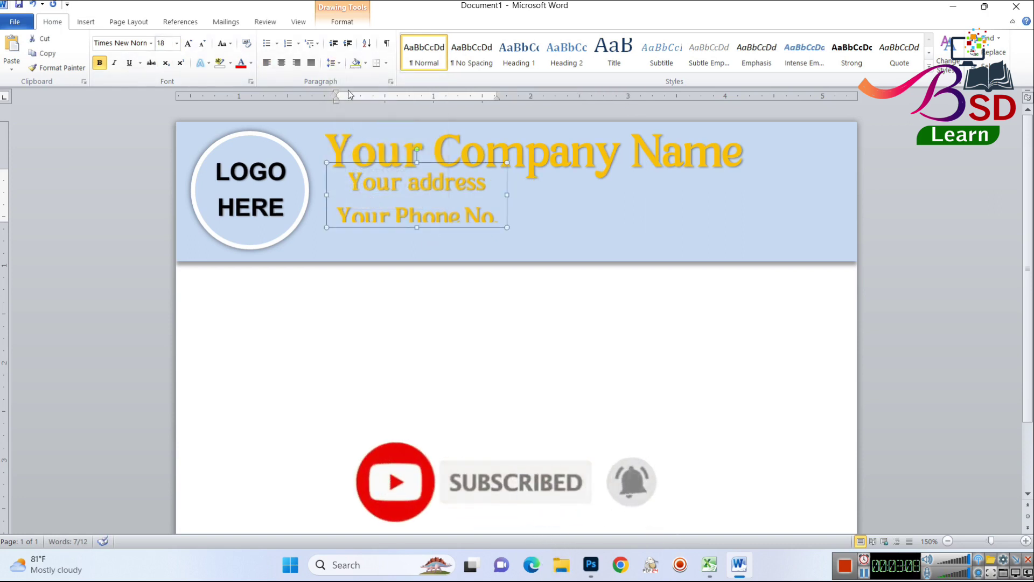
left_click(333, 63)
left_click(349, 79)
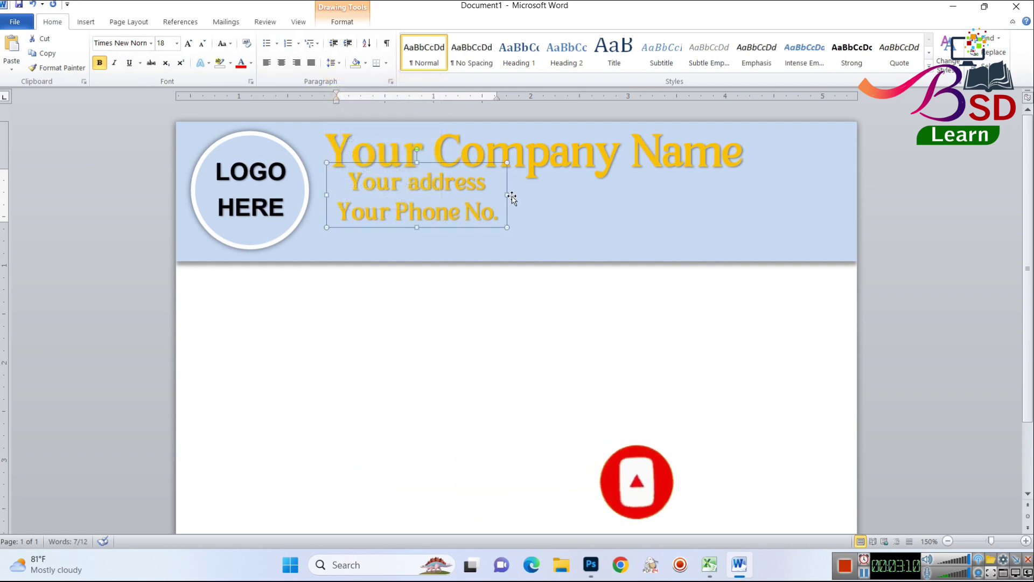
left_click_drag(507, 195, 612, 195)
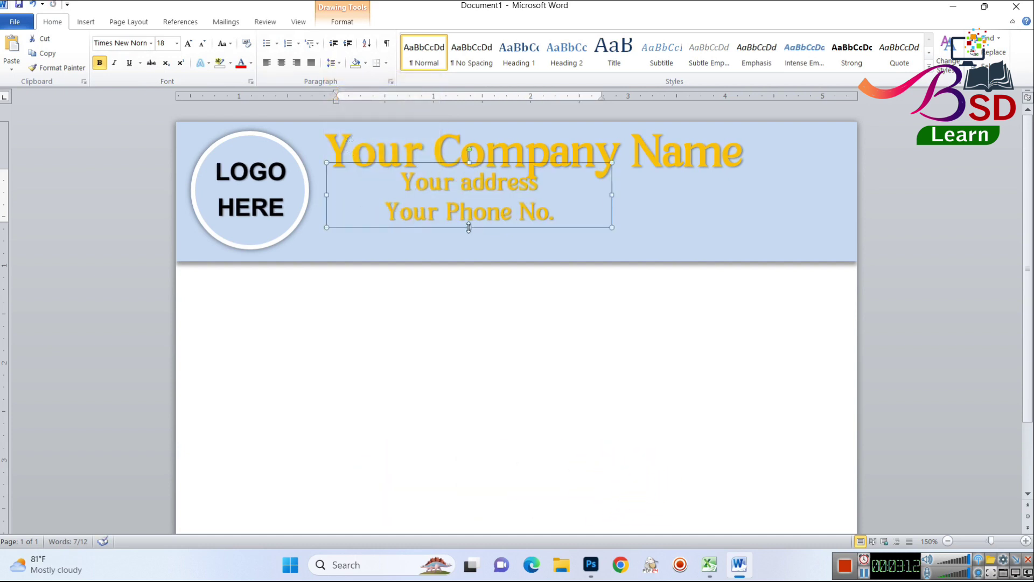
left_click_drag(468, 227, 470, 256)
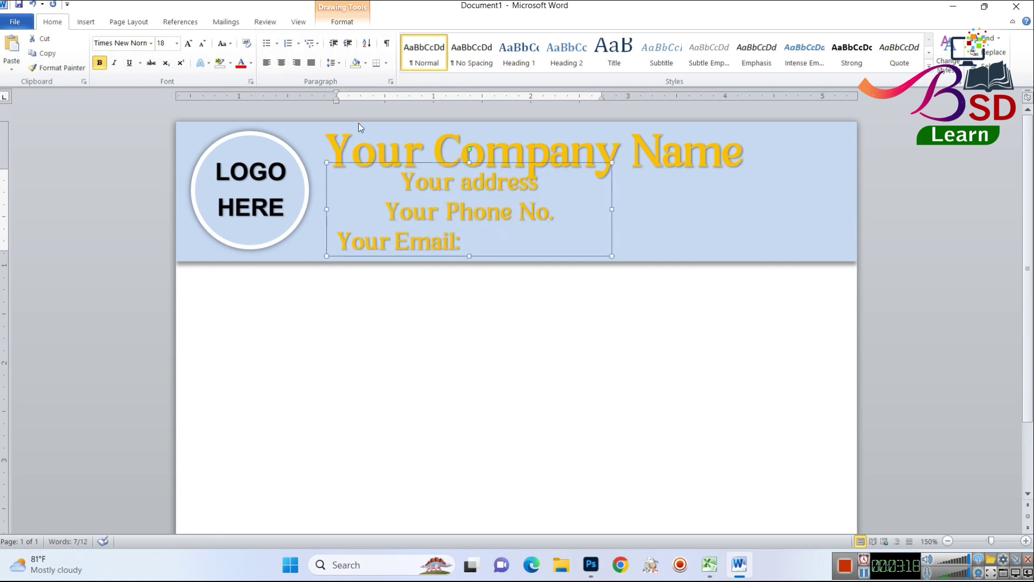
Left-align the contact lines, position them under the company name, and set their text colour
left_click(281, 63)
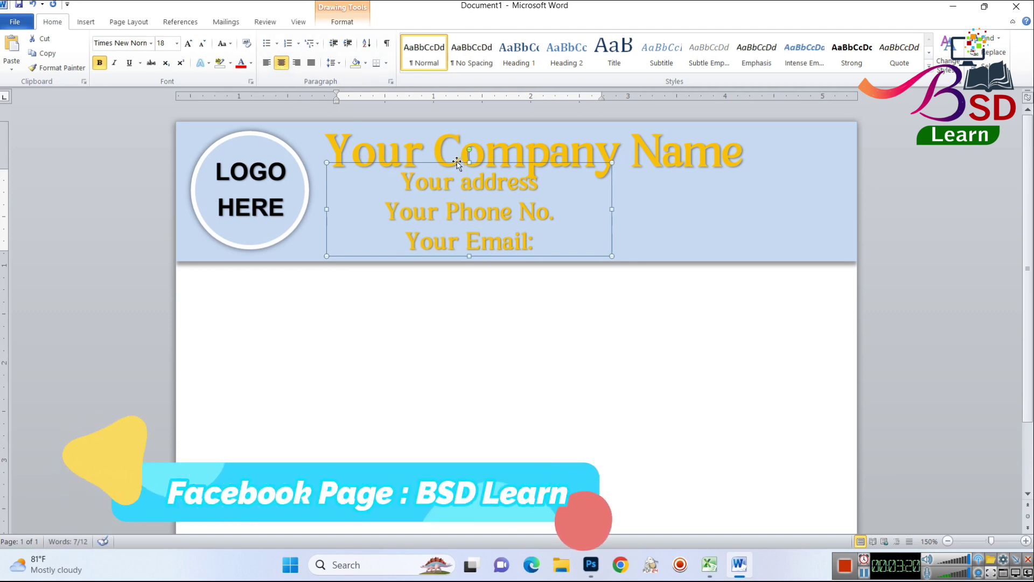
left_click_drag(460, 163, 538, 167)
key("ctrl+l")
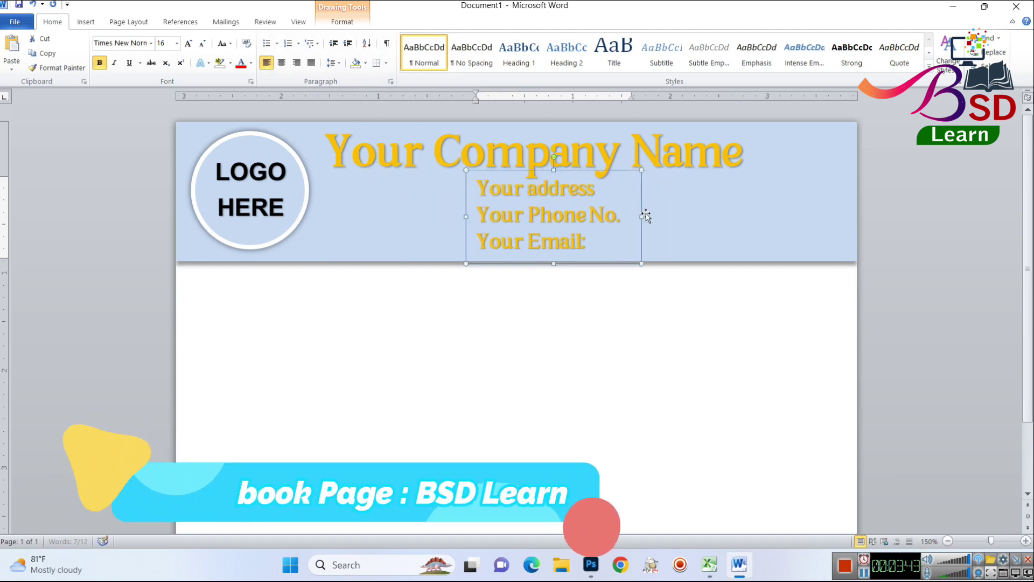
key("Left")
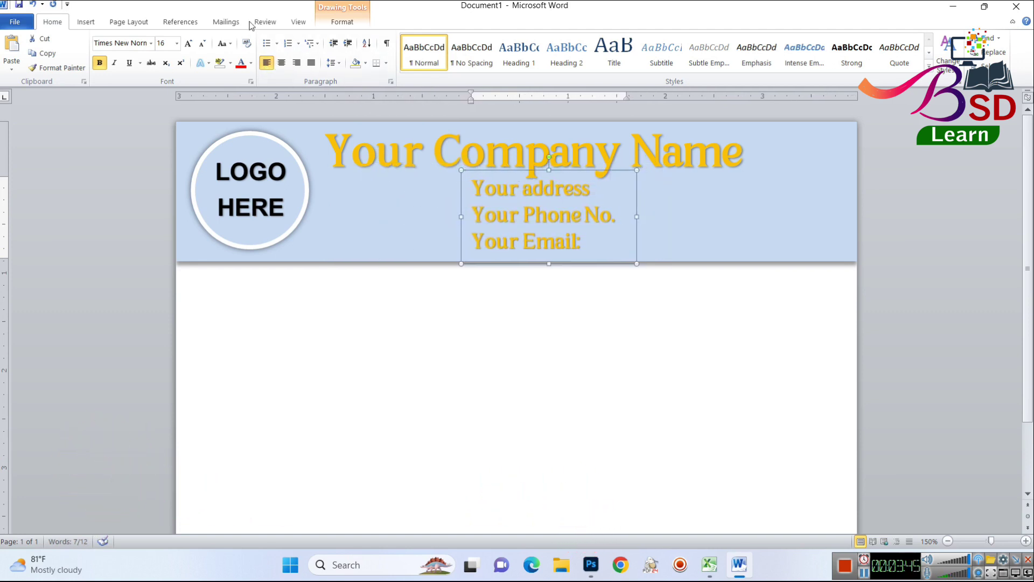
left_click(342, 22)
left_click(660, 39)
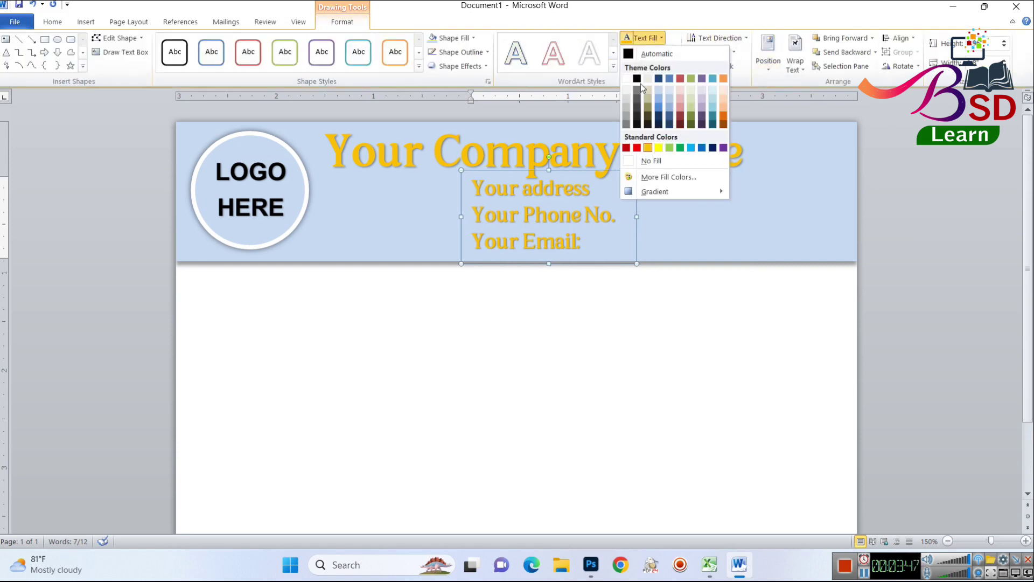
left_click(637, 75)
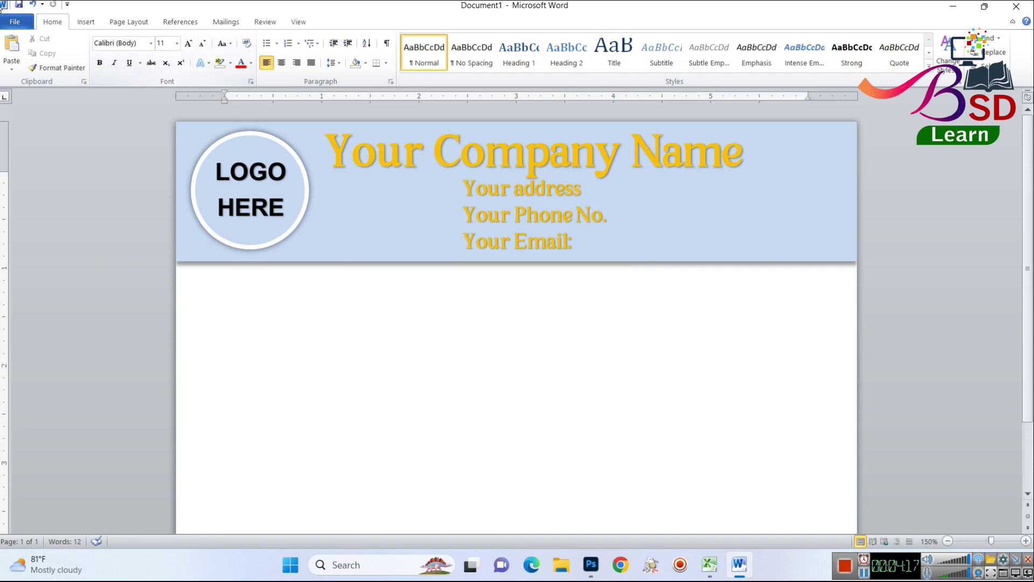
Draw a rectangle at the header's right end containing the text DATE
left_click(81, 23)
left_click(184, 50)
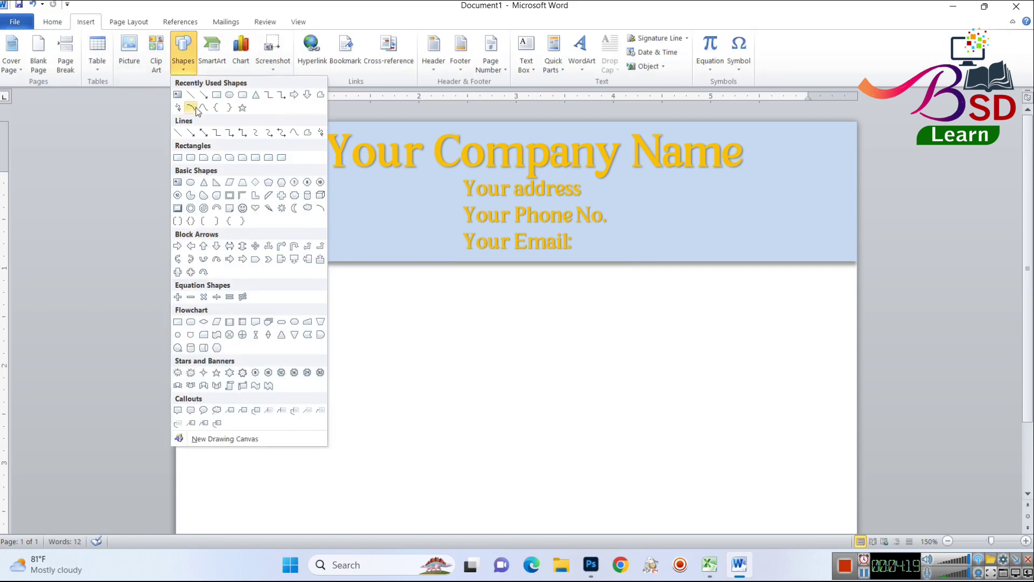
left_click(217, 97)
left_click_drag(663, 223, 849, 258)
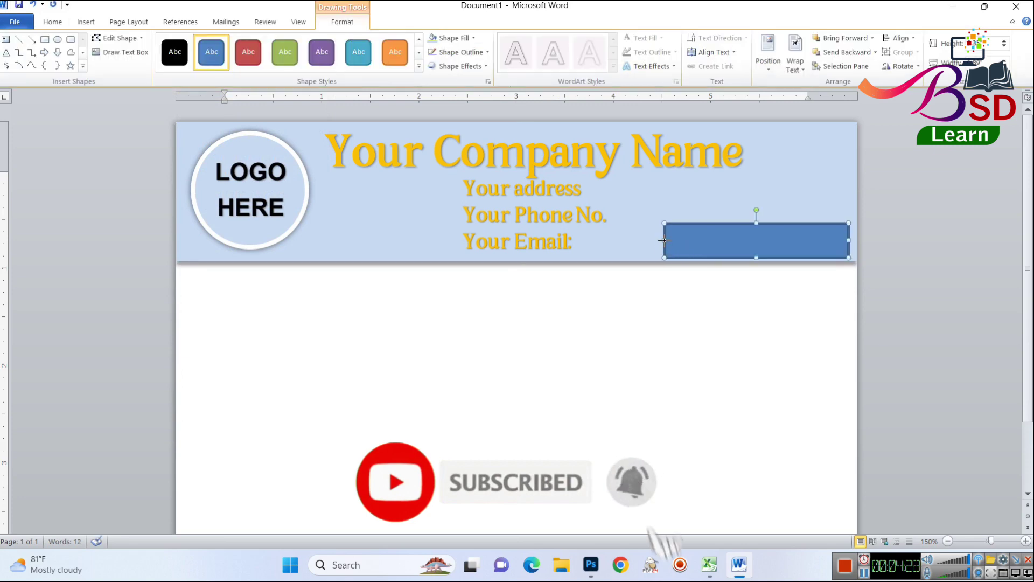
right_click(675, 245)
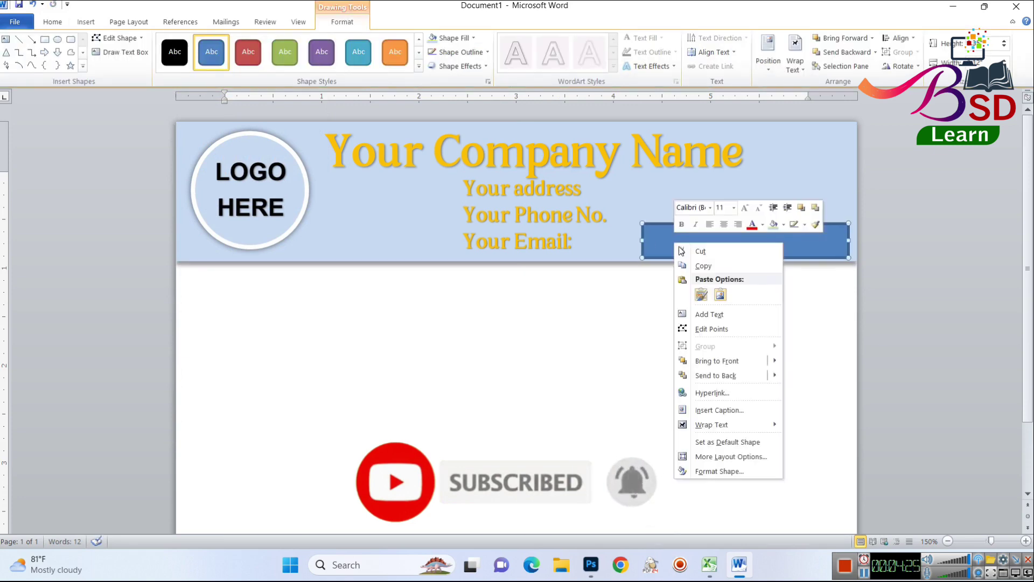
left_click(709, 314)
type("DATE")
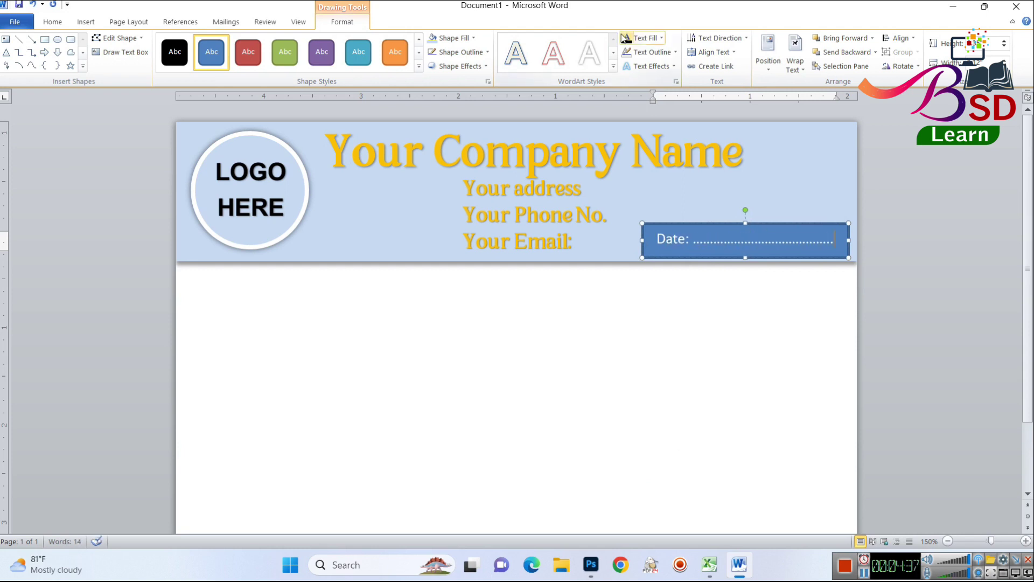
Set the Date box to no fill and no outline
left_click(464, 37)
left_click(467, 142)
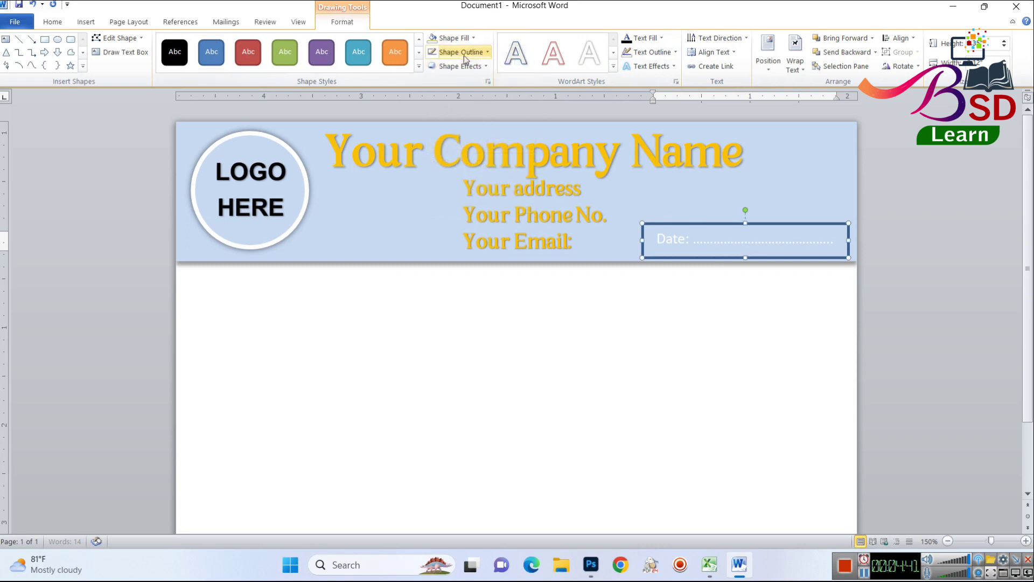
left_click(464, 54)
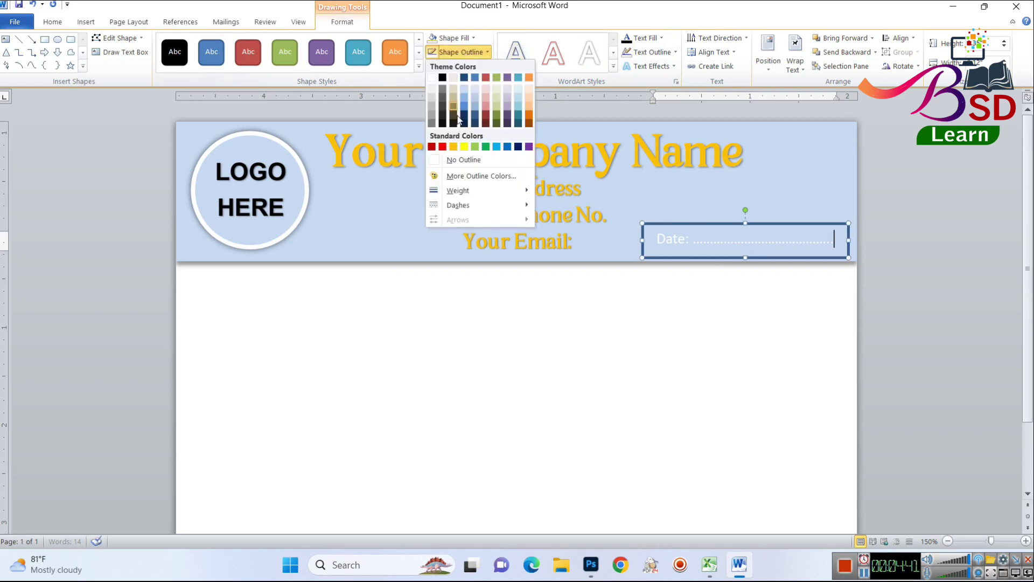
left_click(462, 160)
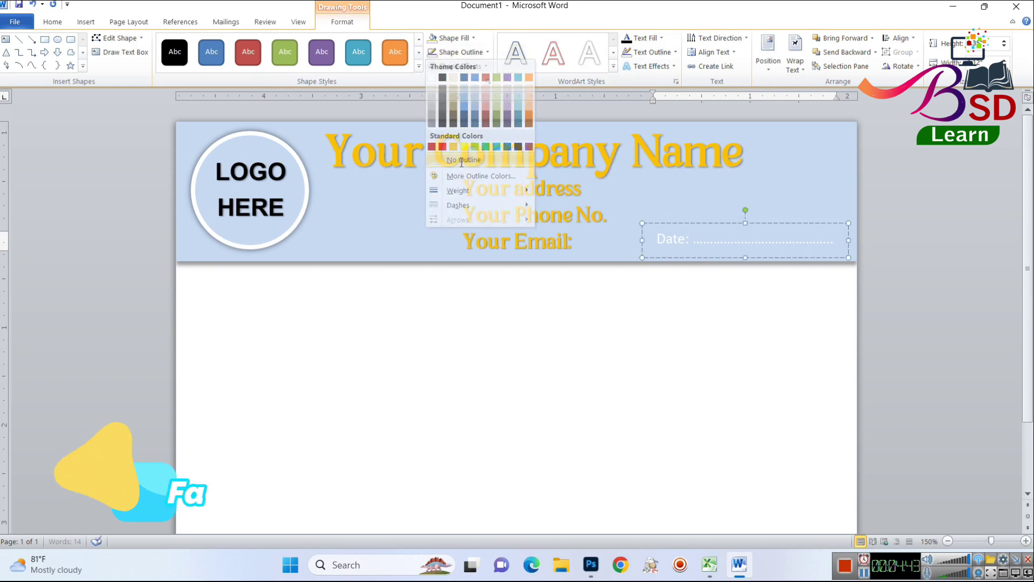
Make the Date text Automatic black
left_click(52, 22)
left_click(251, 63)
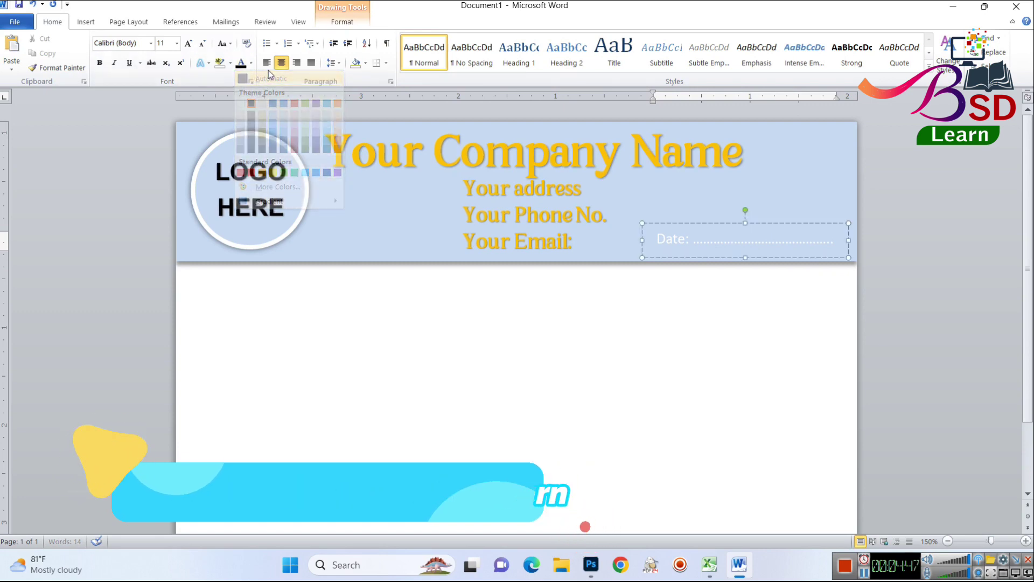
left_click(268, 79)
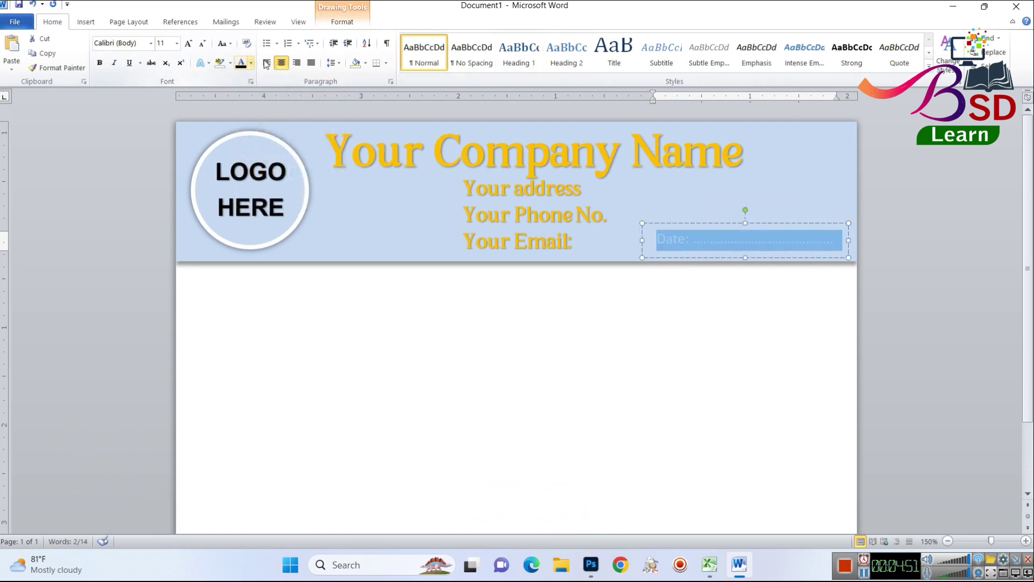
left_click(342, 21)
left_click(677, 224)
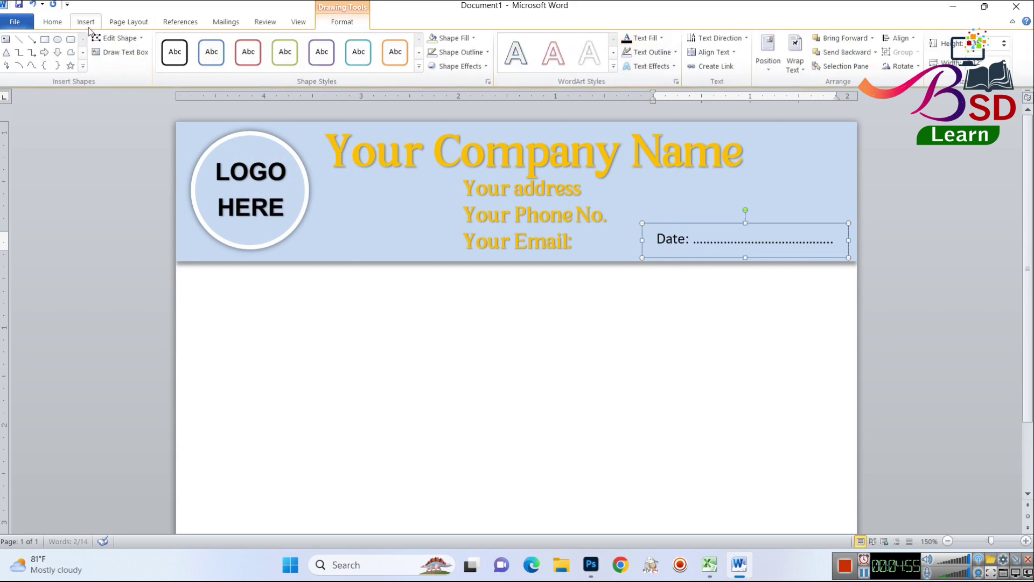
Set the Date text to Arial 12 and add a dotted line after it
left_click(54, 22)
left_click(188, 43)
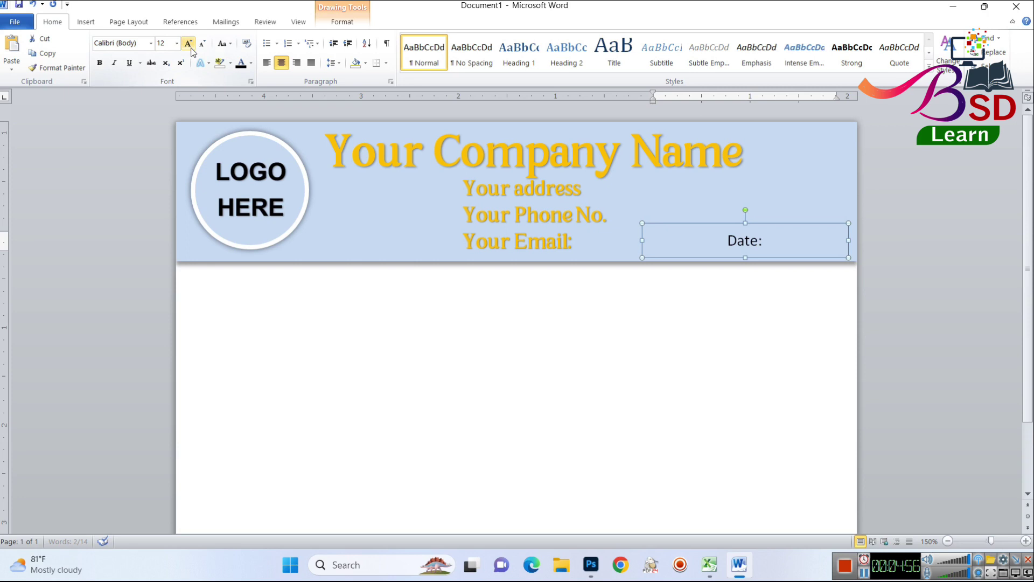
left_click(124, 42)
type("Arial")
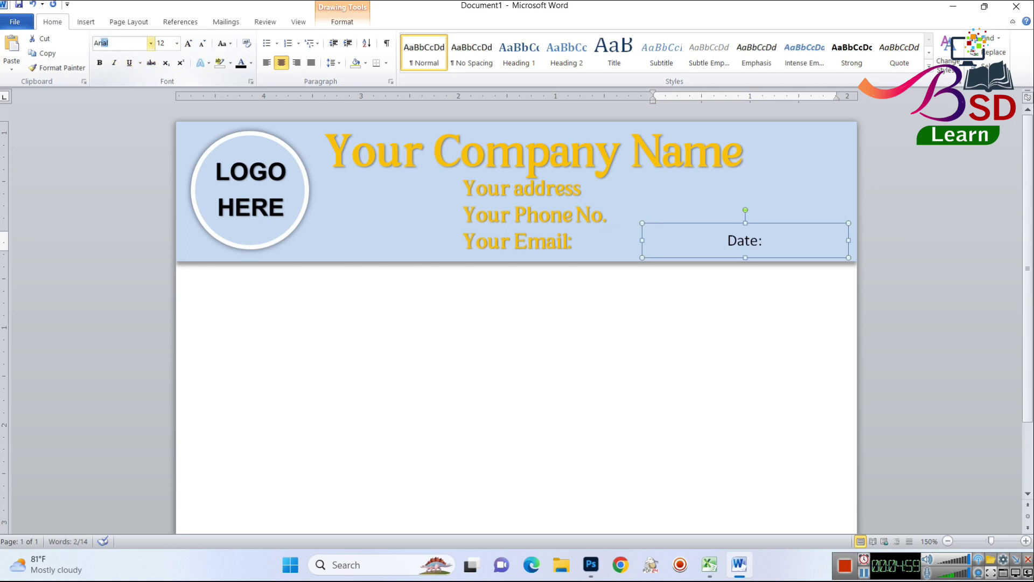
key("Return")
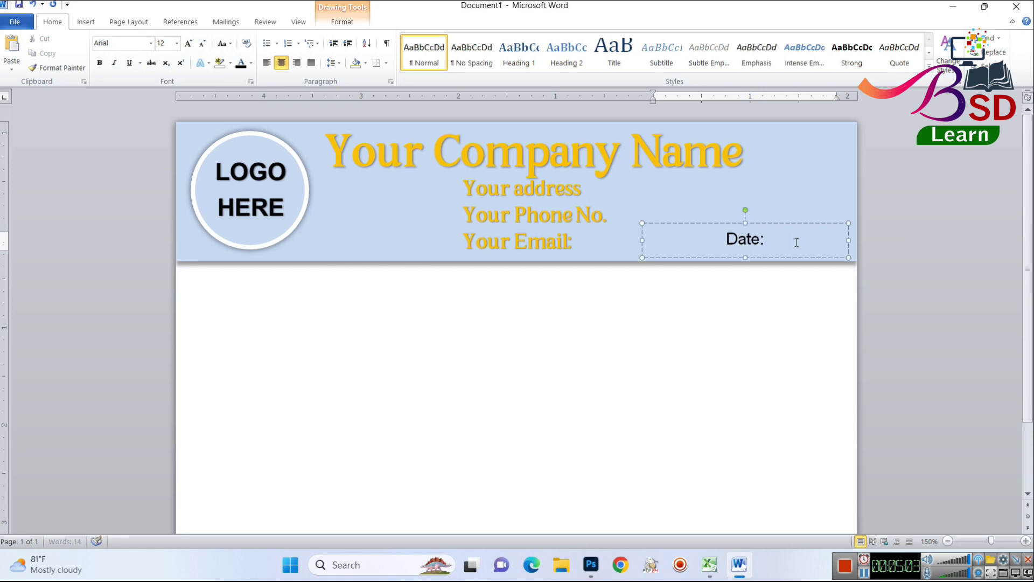
type(" ..............................")
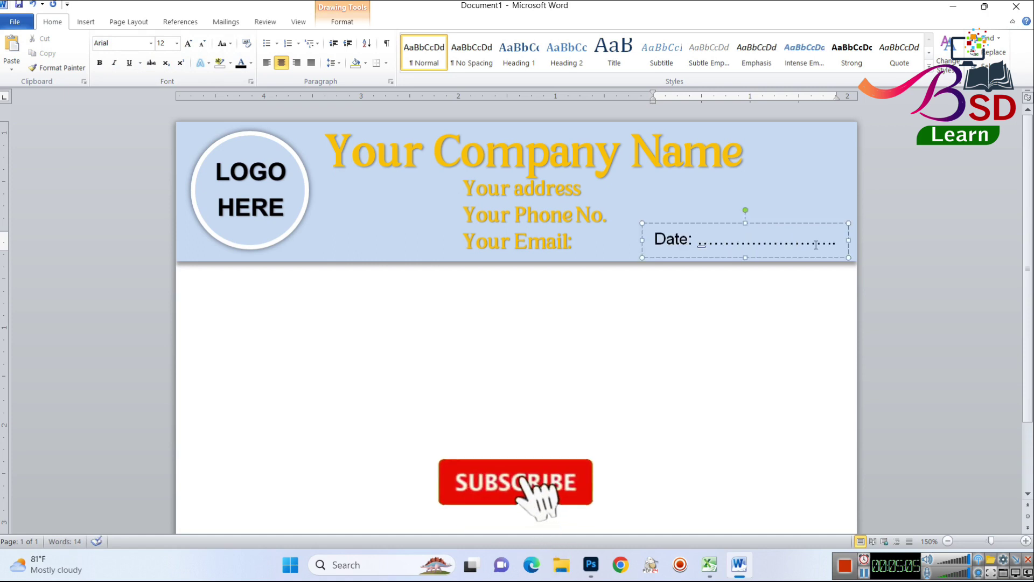
left_click(936, 270)
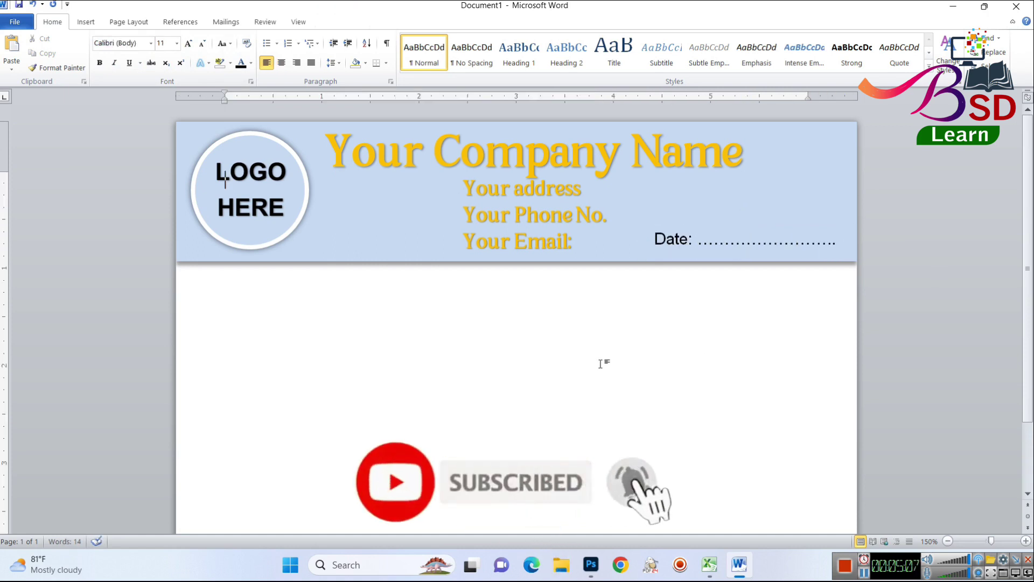
Draw a wide text box across the page body beneath the header band
scroll(539, 362, "down", 2)
scroll(539, 361, "down", 1)
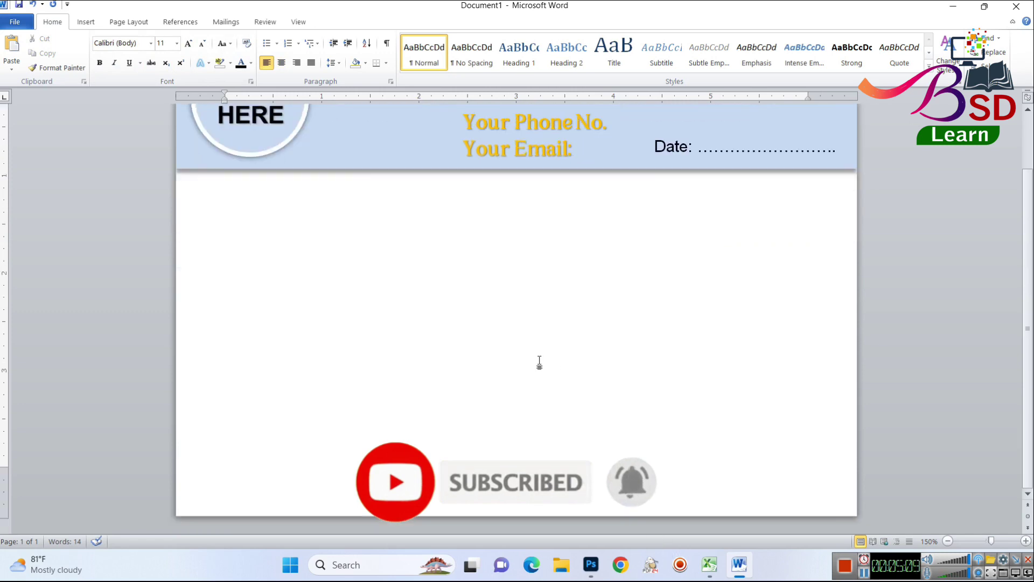
left_click(85, 22)
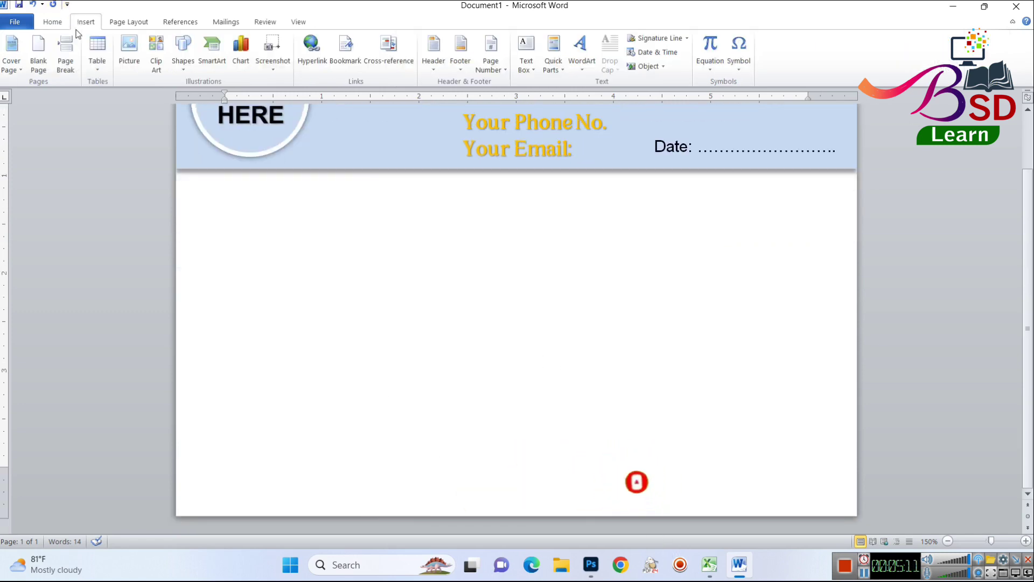
left_click(183, 51)
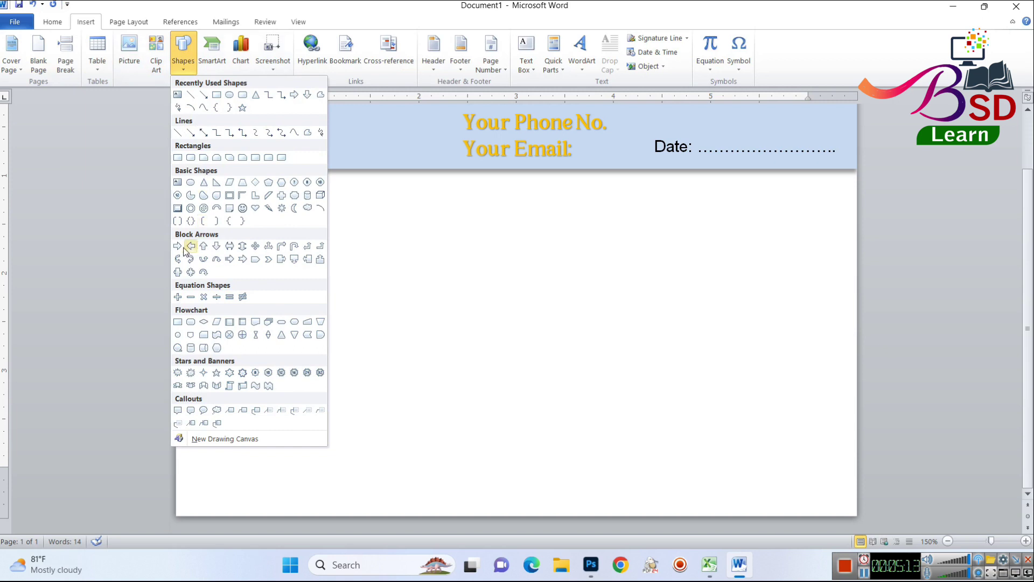
left_click(177, 182)
mouse_move(185, 210)
left_mouse_down()
mouse_move(753, 396)
mouse_move(839, 400)
left_mouse_up()
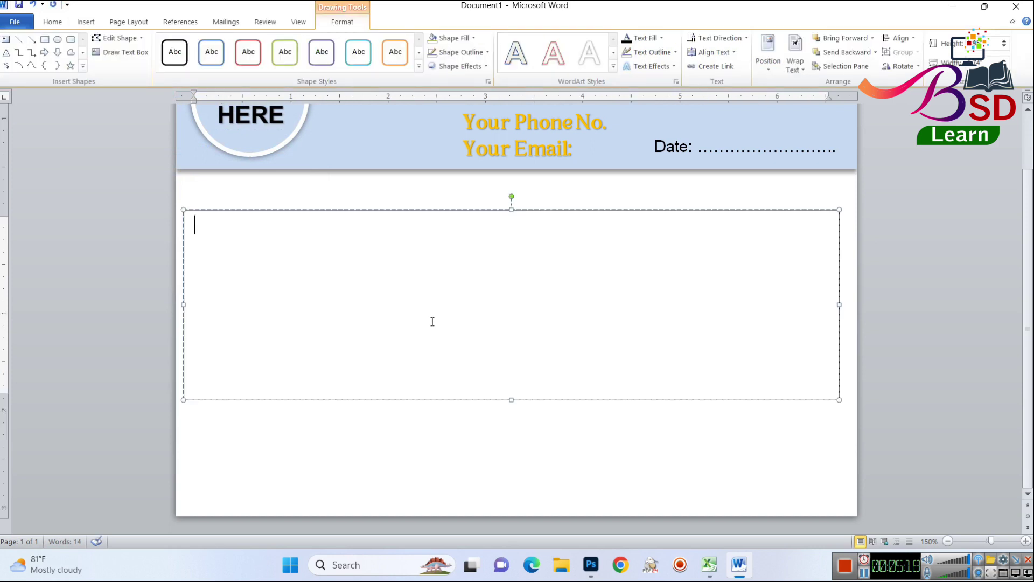
Type the dotted 'Received with thanks from :' line and start a 'By' payment line
type("Received wit")
type("h thanks from : ........................................................................................................................")
key("Return")
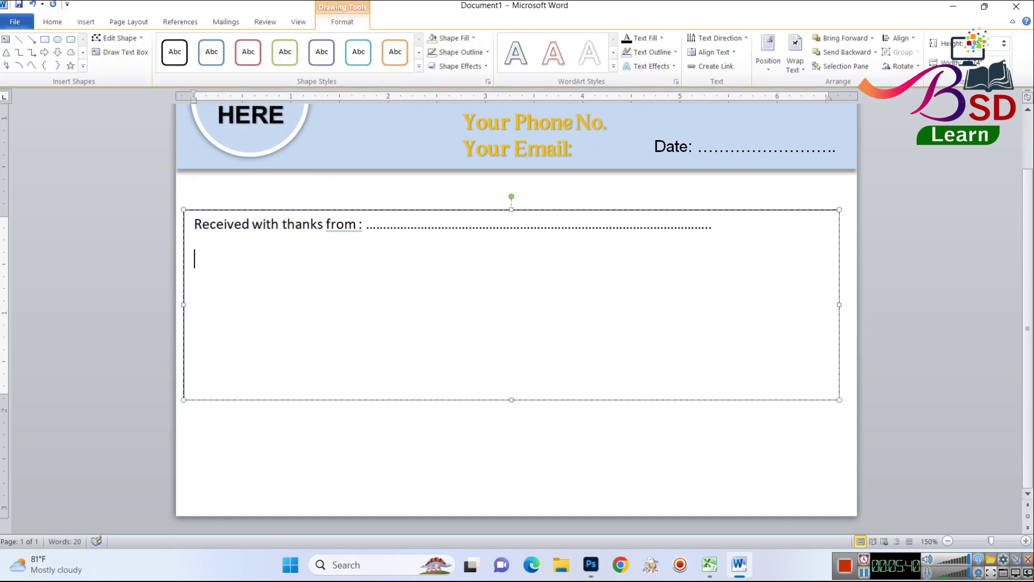
type("In Word : ........................................................................................................")
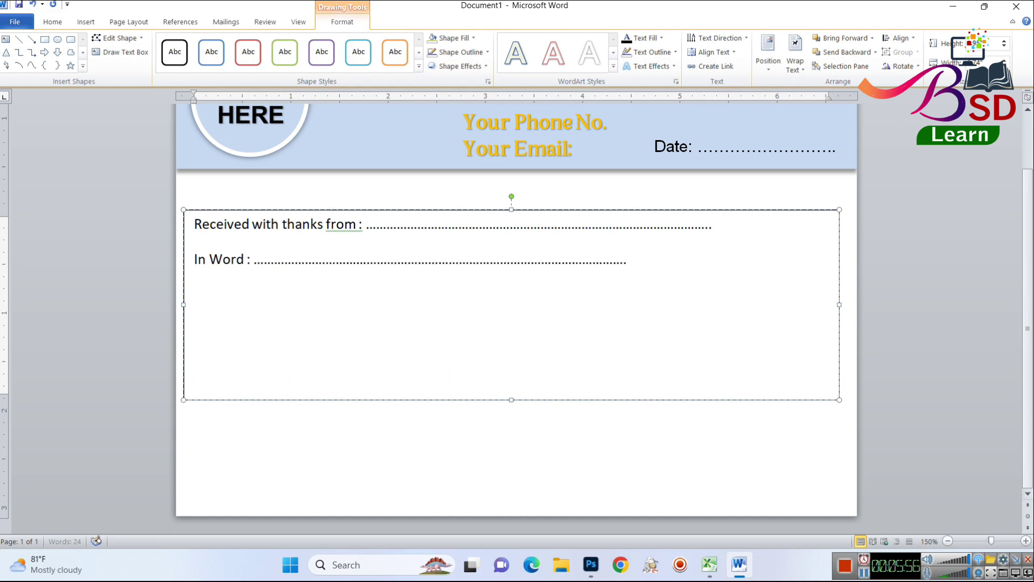
type("..............................")
key("Return")
type("By Cash/Cheu")
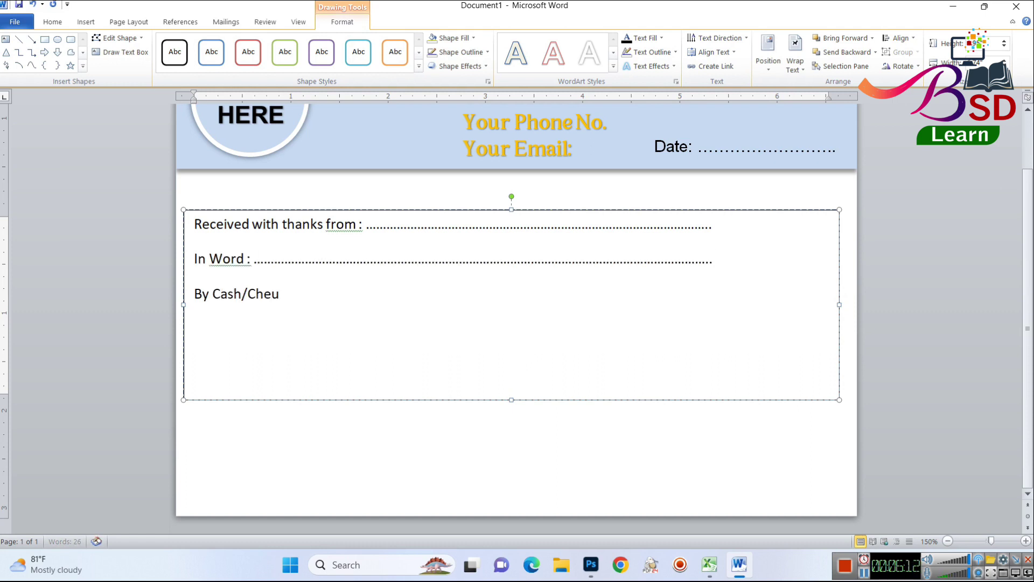
right_click(269, 293)
key("Escape")
key("BackSpace")
key("BackSpace")
key("BackSpace")
type("que No. ...........................................................................................................")
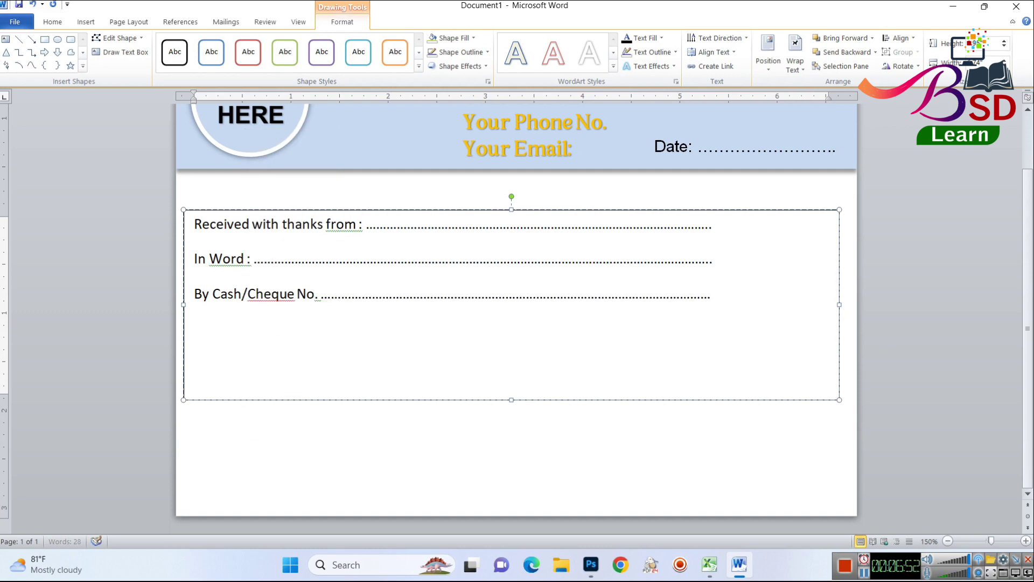
Add a dotted 'Chwque NO' line with a date field, then a dotted 'Bank Name:' line
key("Return")
type("Chwque NO")
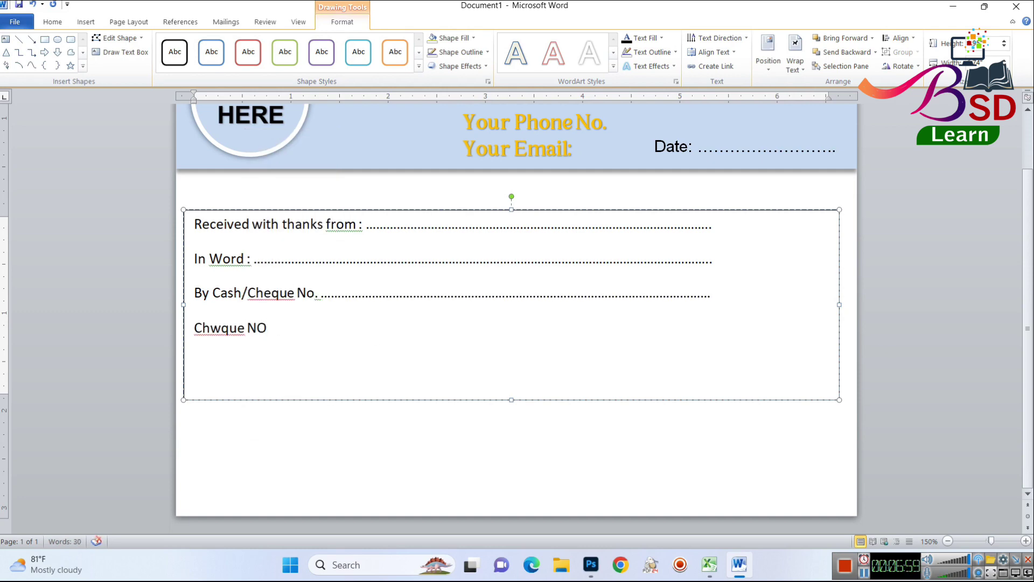
type("....................................")
type(" ...................../")
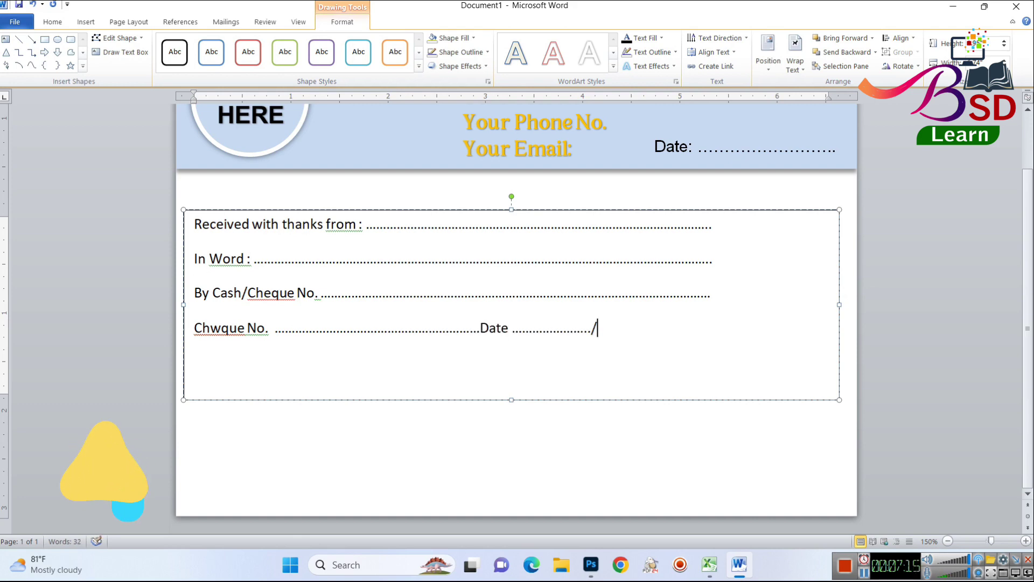
type("..................../..................../..........")
key("Return")
type("Bank Name: .................")
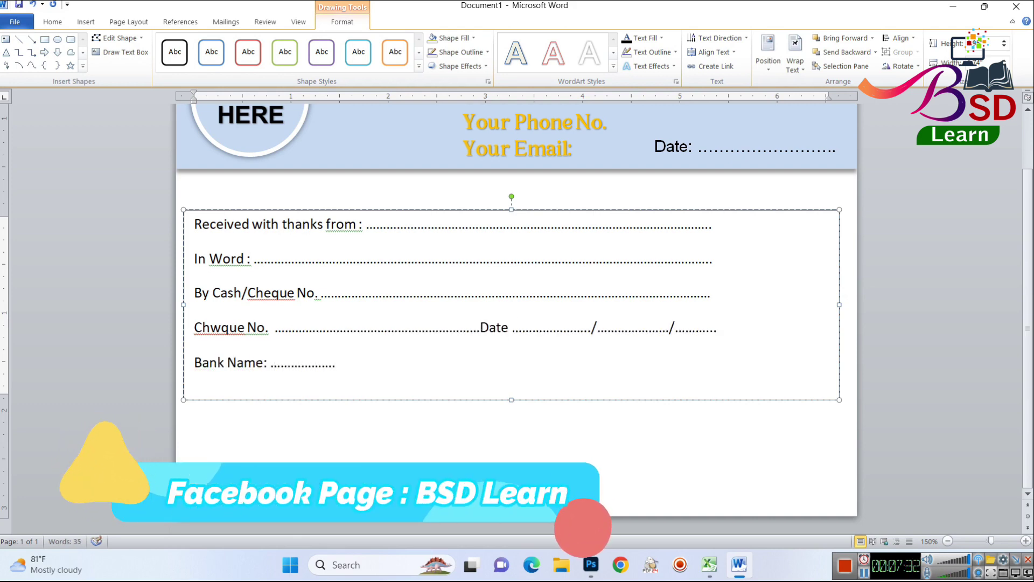
type("................................................................................................")
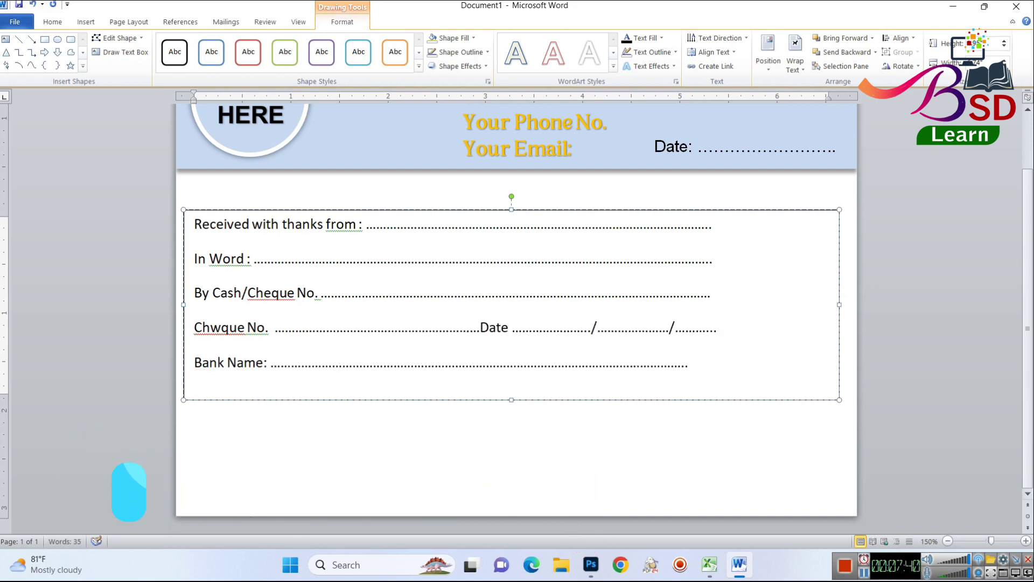
type(".......")
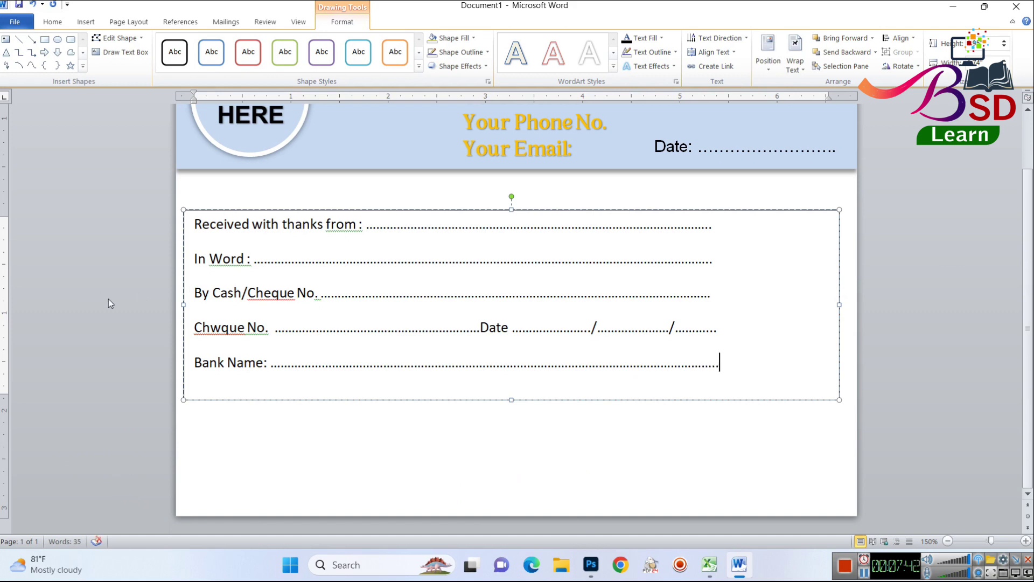
Pull the receipt box's left and right edges inward and raise its bottom edge slightly
left_click(203, 210)
left_click_drag(184, 305, 204, 307)
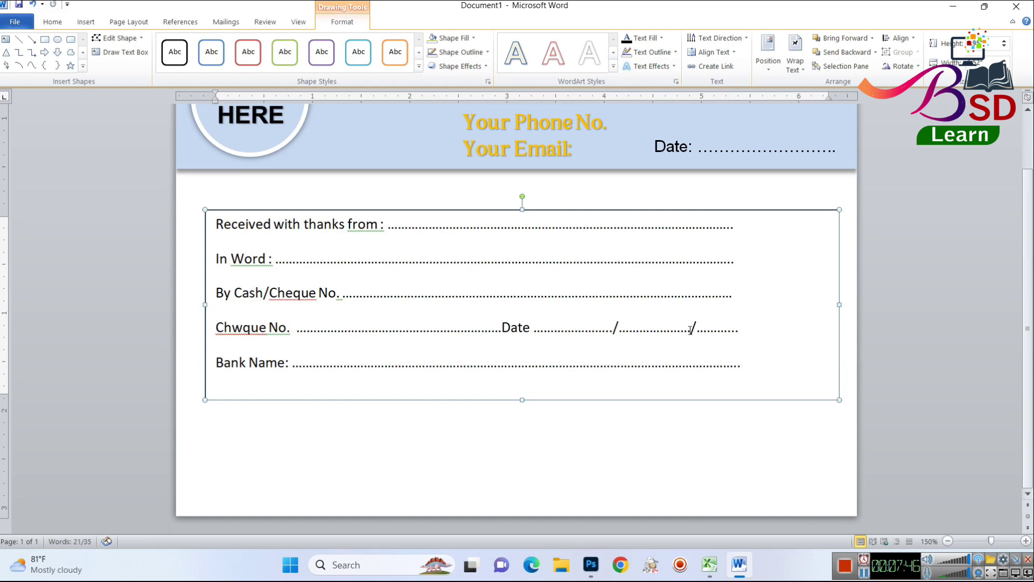
left_click_drag(839, 304, 801, 306)
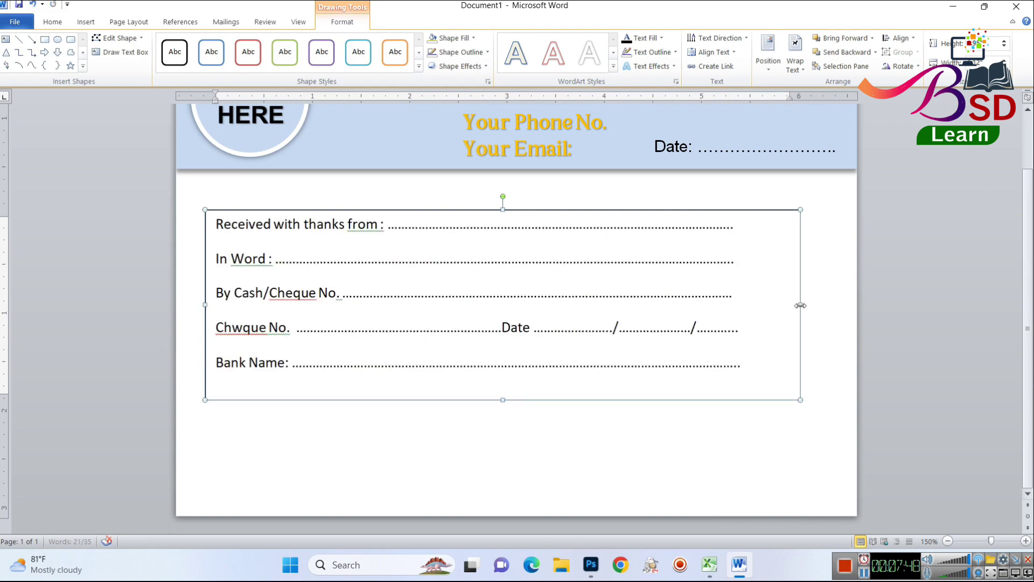
left_click_drag(502, 399, 502, 392)
left_click(53, 22)
left_click(125, 46)
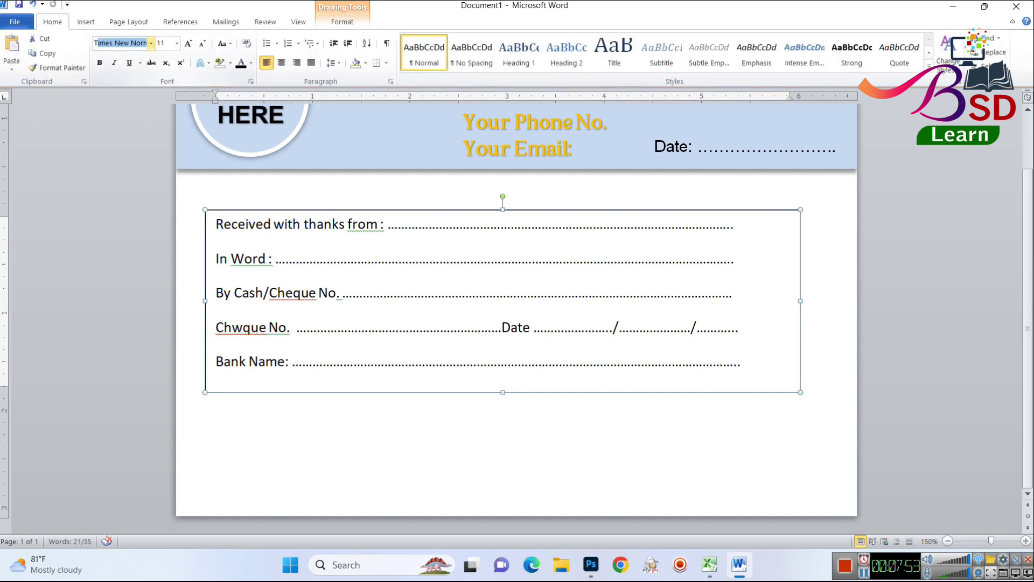
Set the receipt box text to Times New Roman at size 14
key("Return")
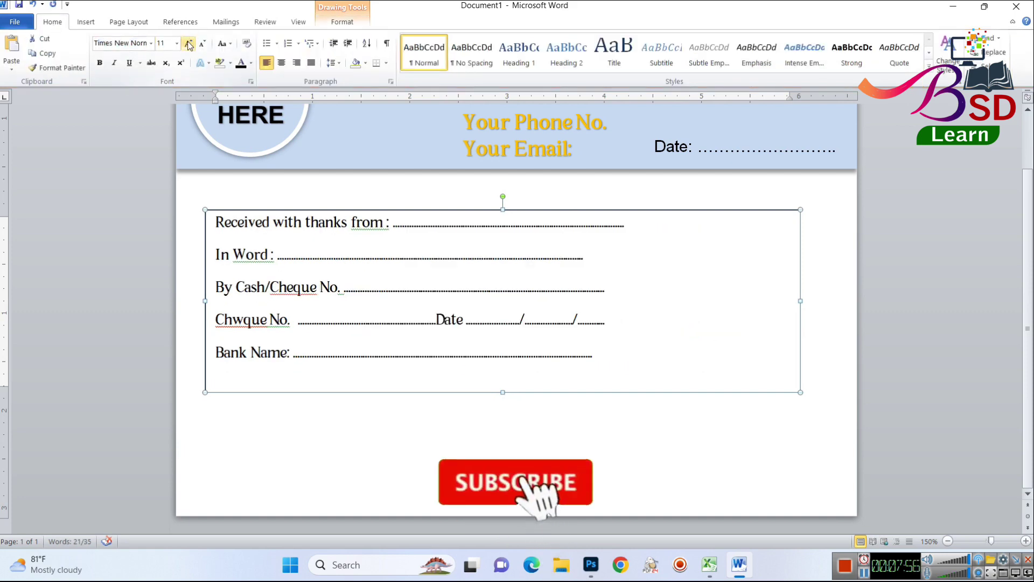
left_click(188, 44)
left_click(188, 44)
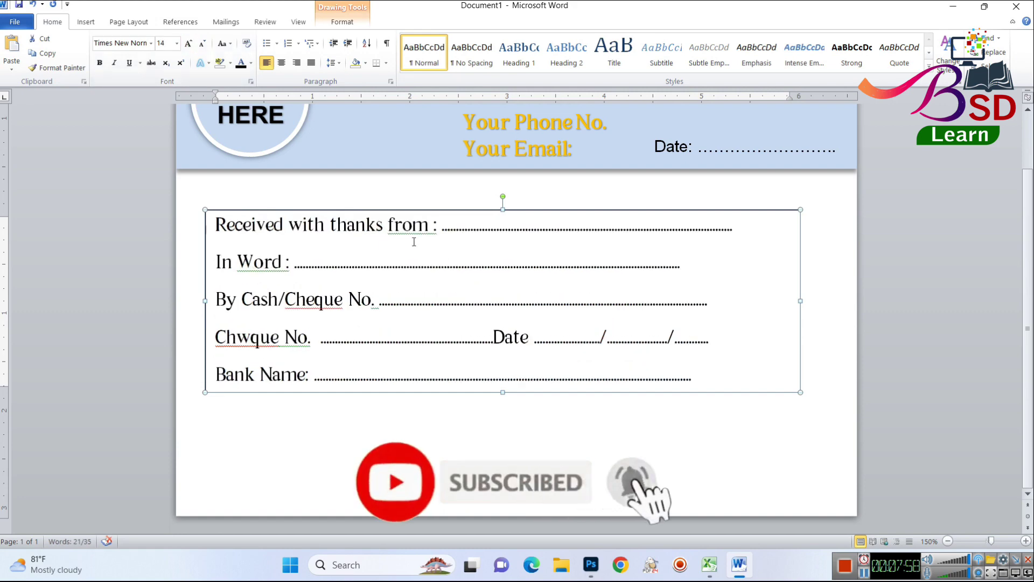
Lengthen the dotted leaders on the In Word, Received from and By Cash lines
left_click(397, 265)
type("........")
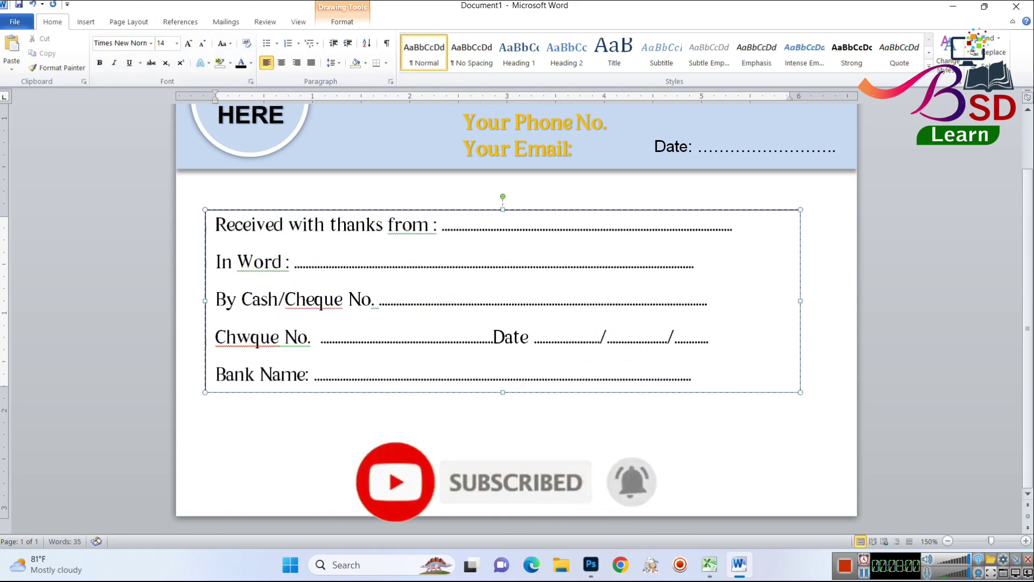
type("......................")
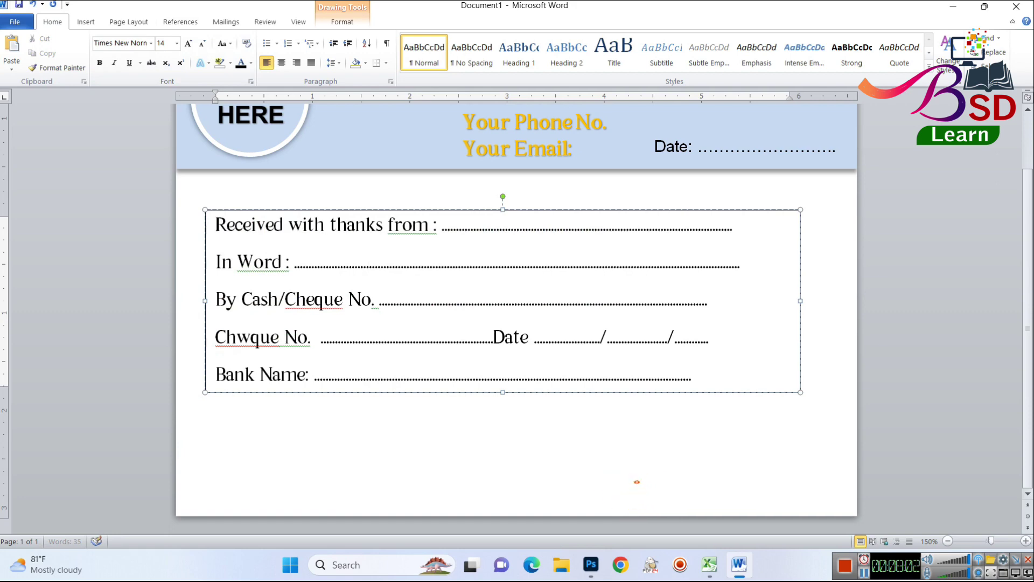
type("..........................")
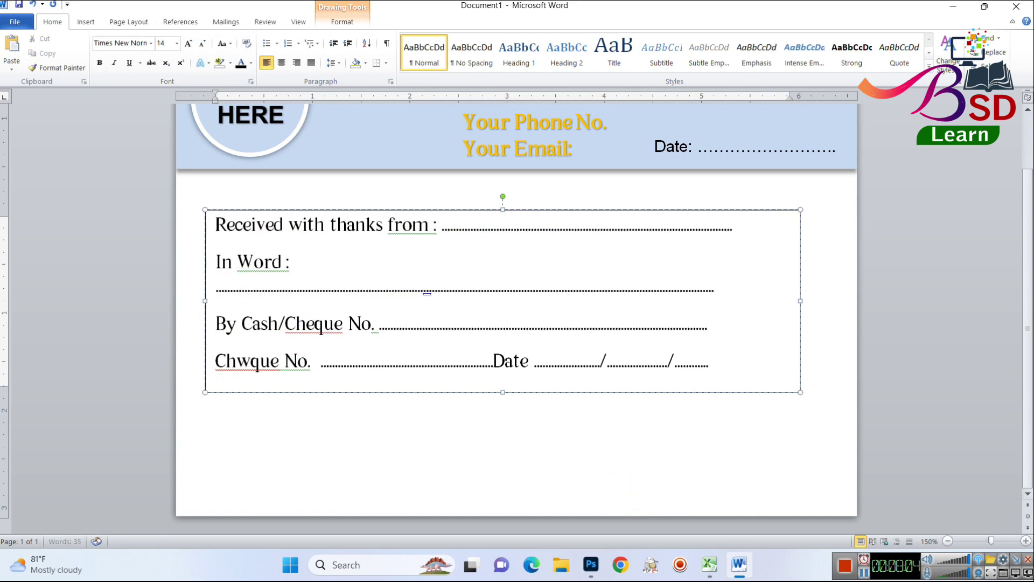
key("BackSpace")
left_click_drag(467, 229, 513, 235)
key("ctrl+c")
left_click(513, 234)
key("ctrl+v")
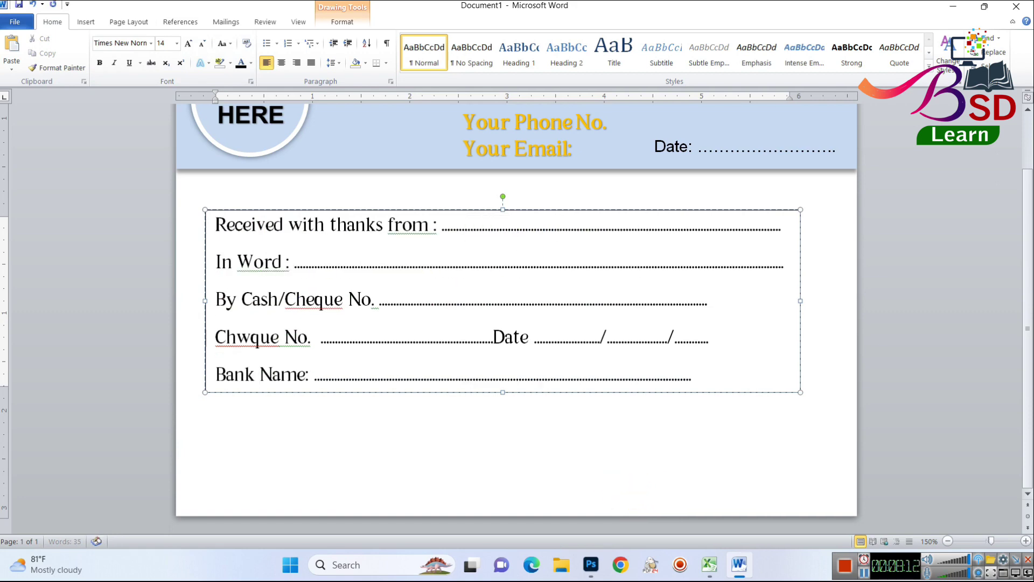
left_click(488, 301)
key("ctrl+v")
key("ctrl+v")
key("ctrl+z")
Extend the Chwque No. dots and evenly space the date slashes to the box edge
left_click(391, 338)
key("ctrl+v")
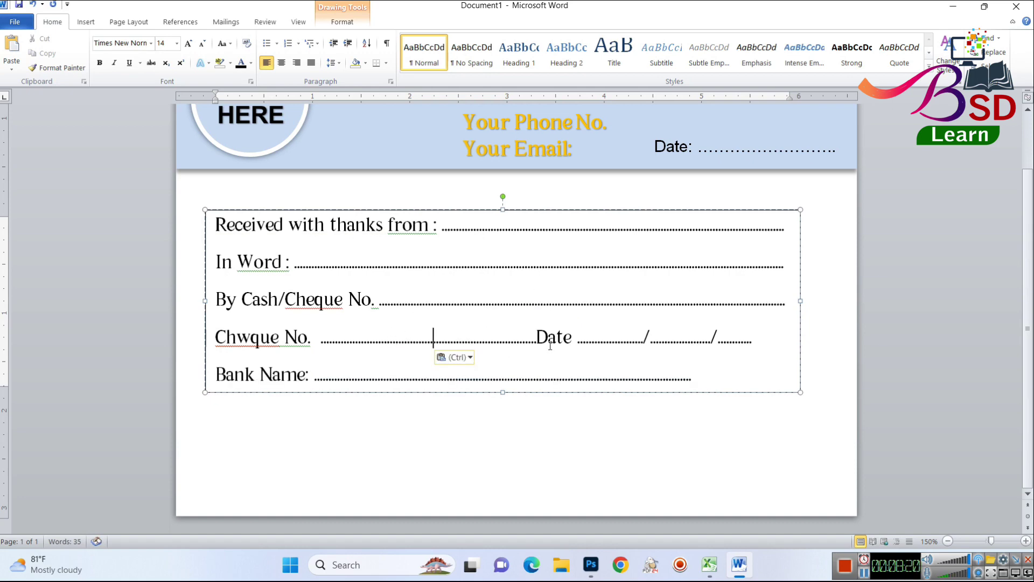
left_click(650, 338)
type("..........")
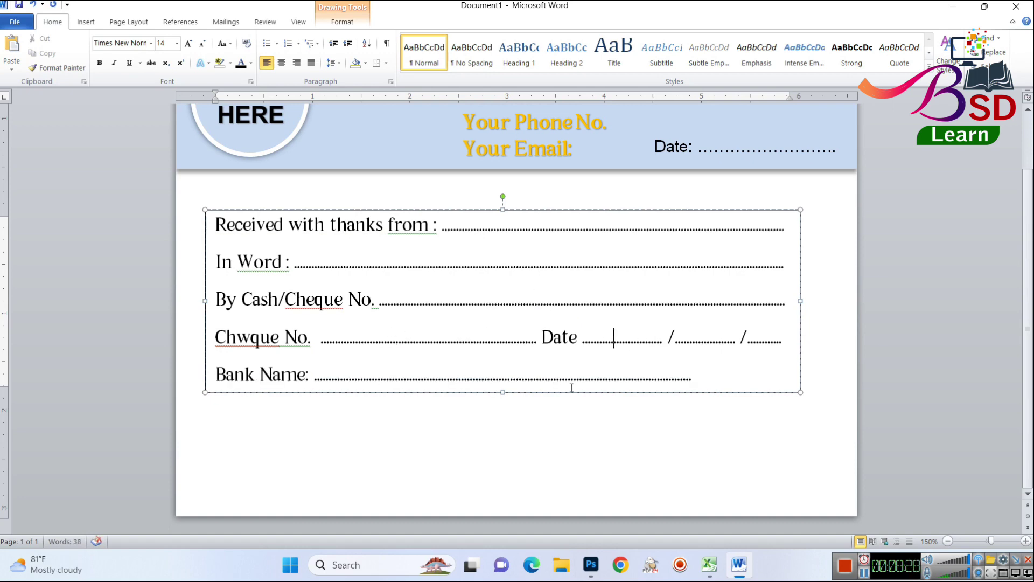
left_click(575, 377)
key("ctrl+v")
key("ctrl+v")
key("ctrl+z")
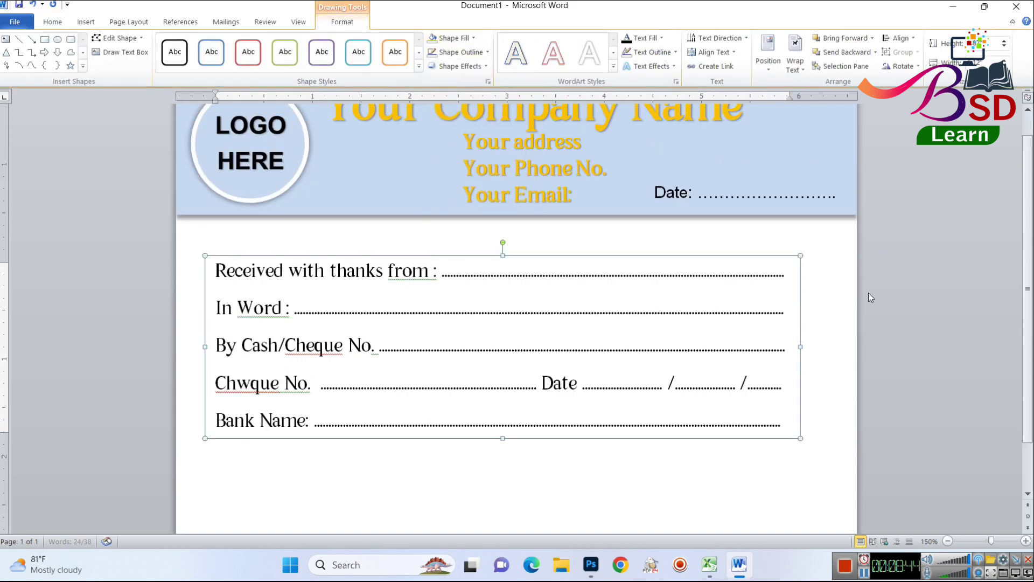
left_click(565, 297)
right_click(278, 392)
key("Escape")
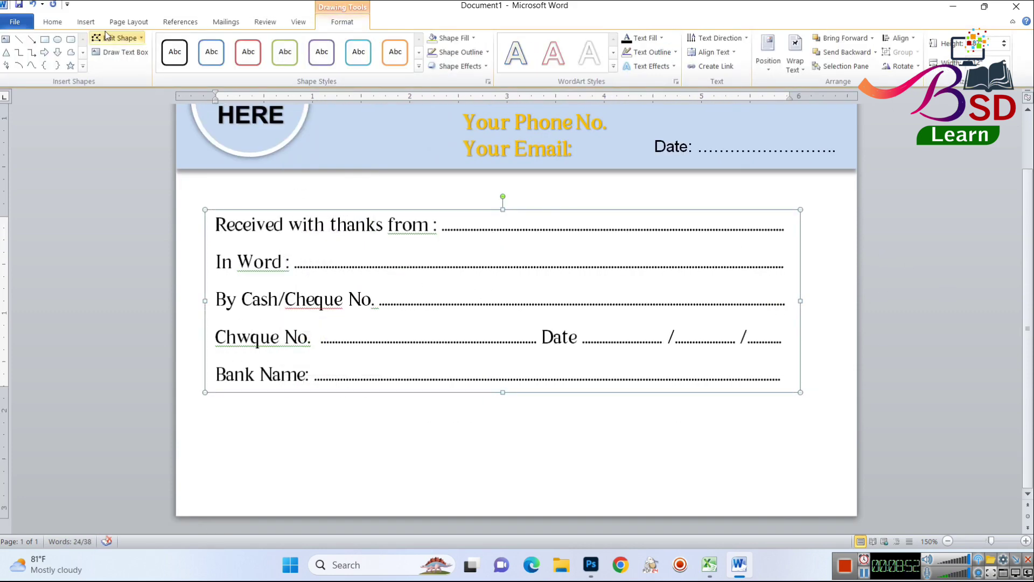
Apply 1.5 line spacing to the fields and stretch the box down until Bank Name fits
left_click(330, 63)
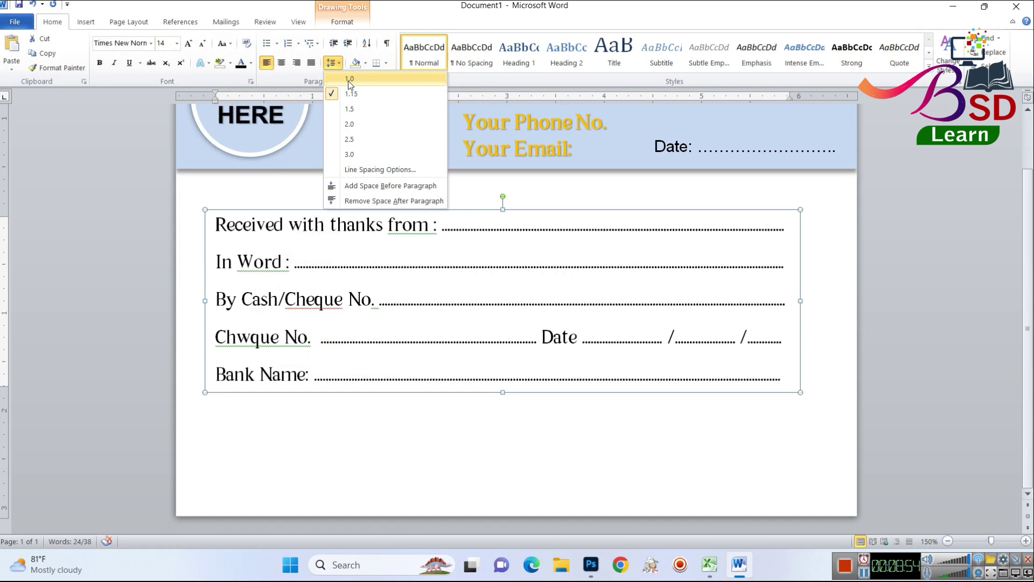
left_click(353, 110)
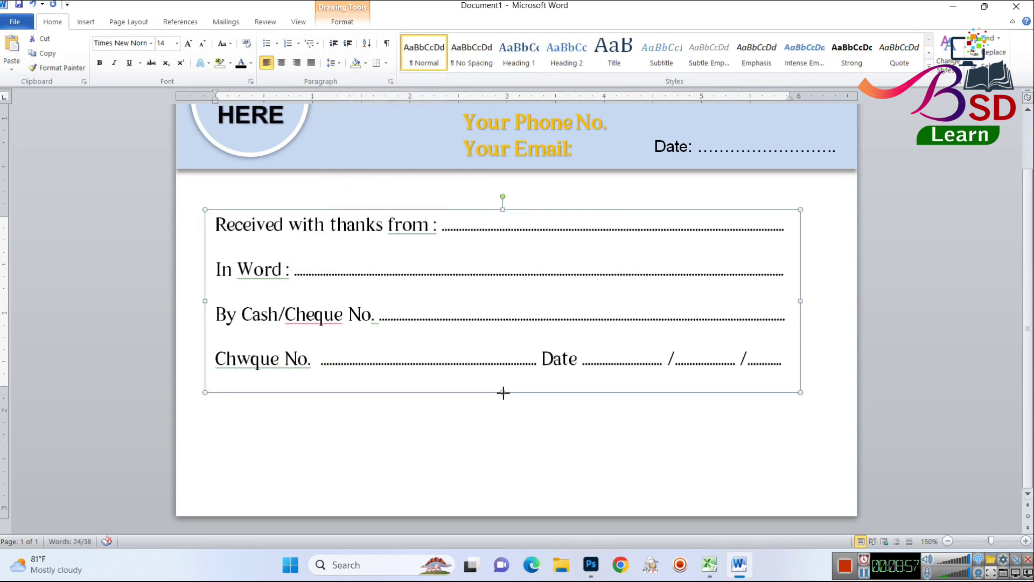
left_click_drag(503, 393, 506, 412)
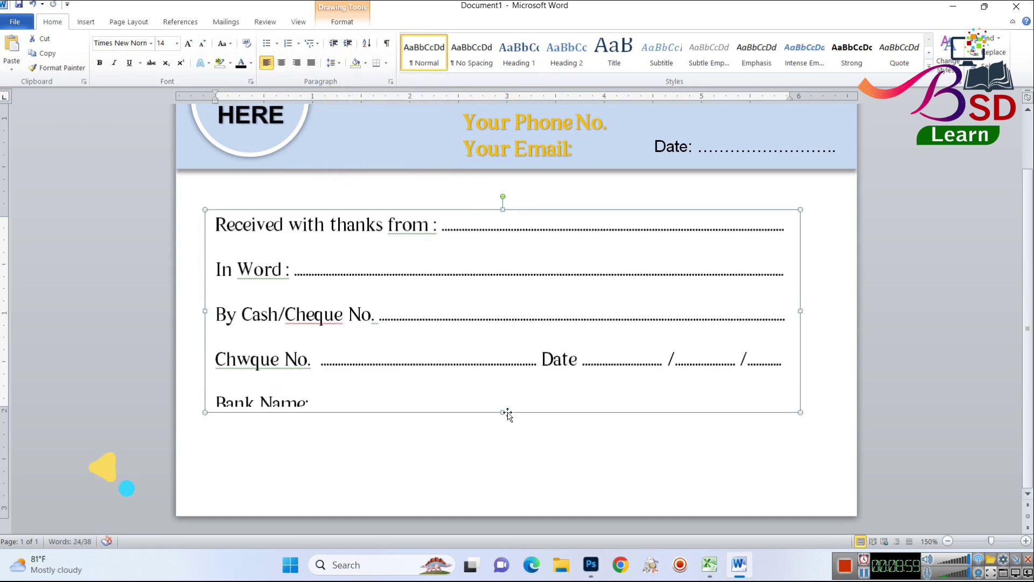
left_click_drag(507, 414, 506, 462)
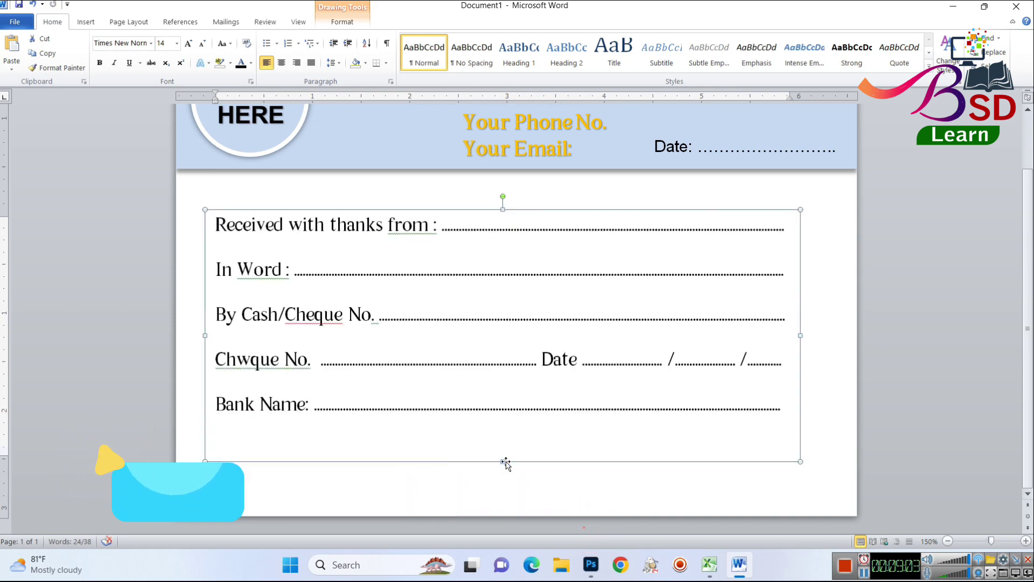
left_click_drag(502, 462, 503, 434)
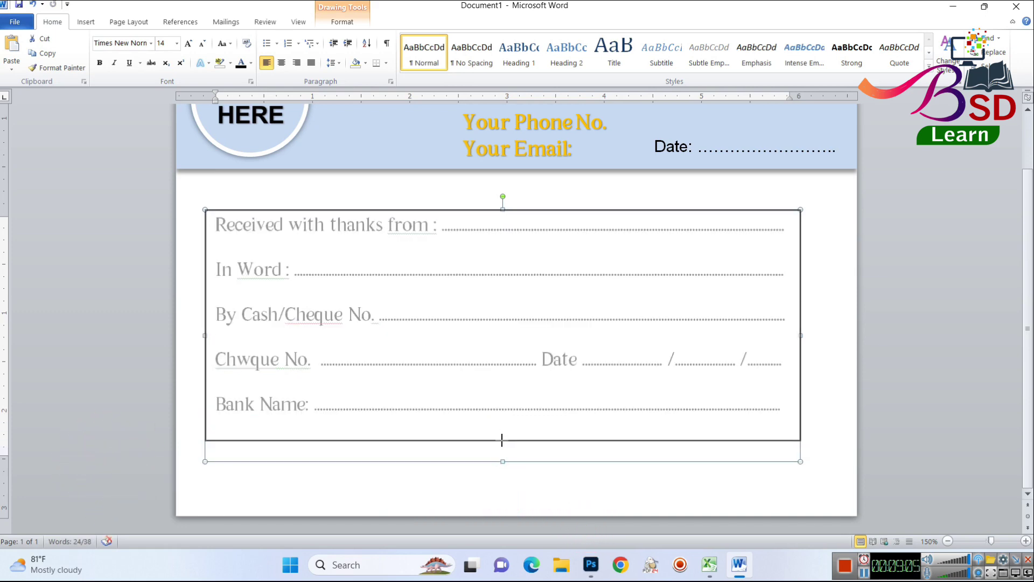
left_click(948, 363)
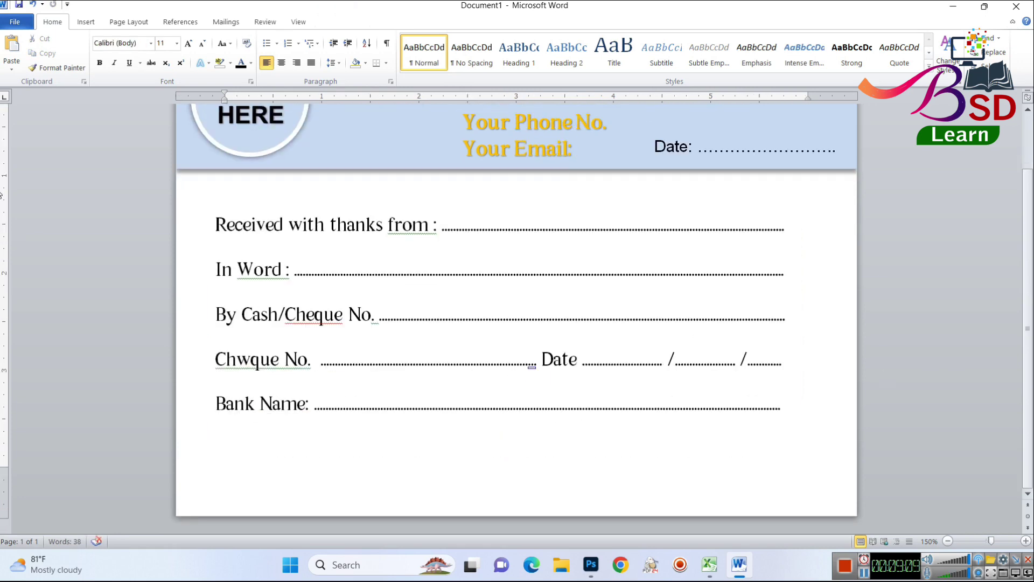
left_click(87, 22)
Draw a two-cell table below the Bank Name line and type 'Amount' in the first cell
left_click(184, 51)
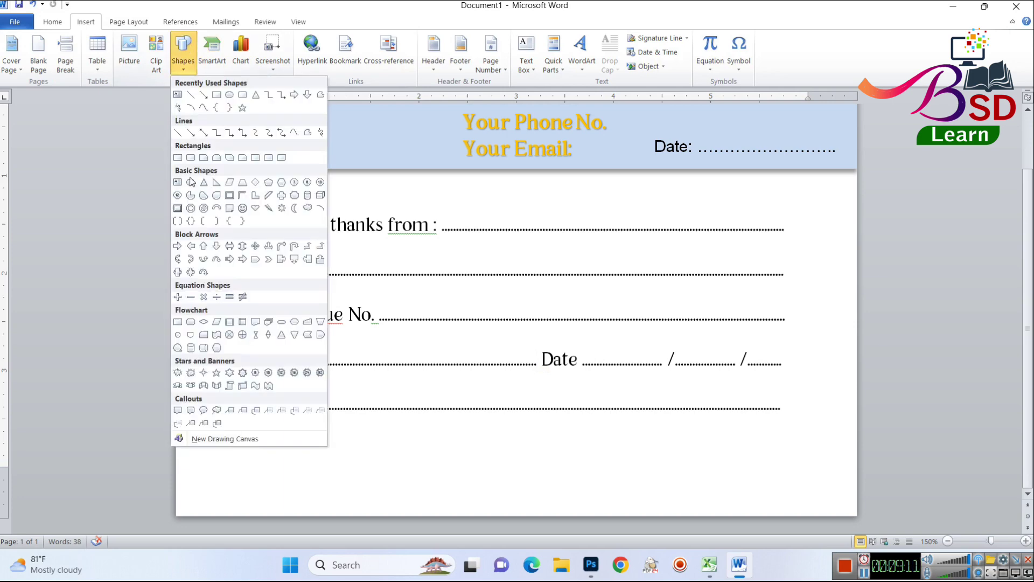
left_click(107, 62)
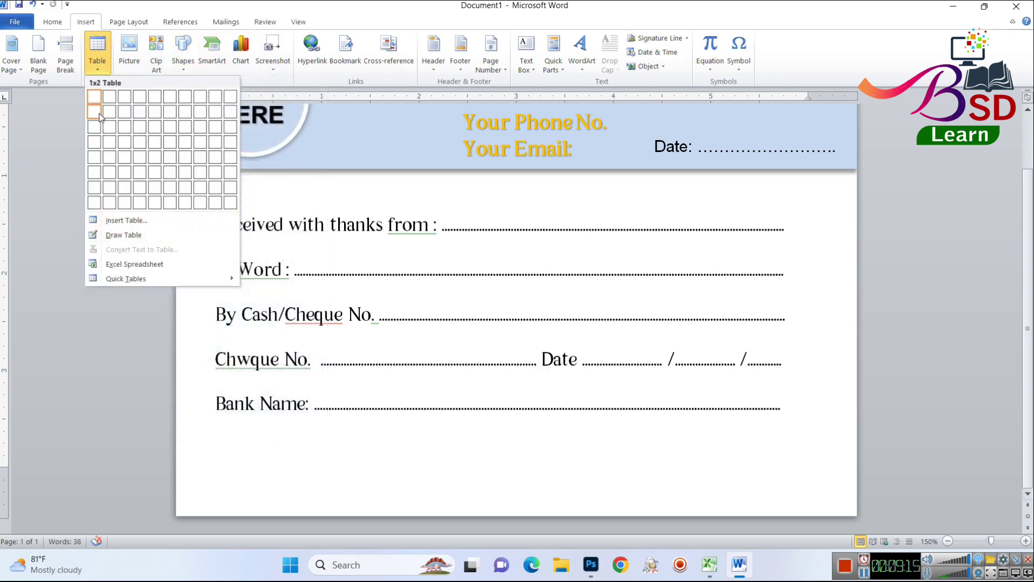
left_click(124, 235)
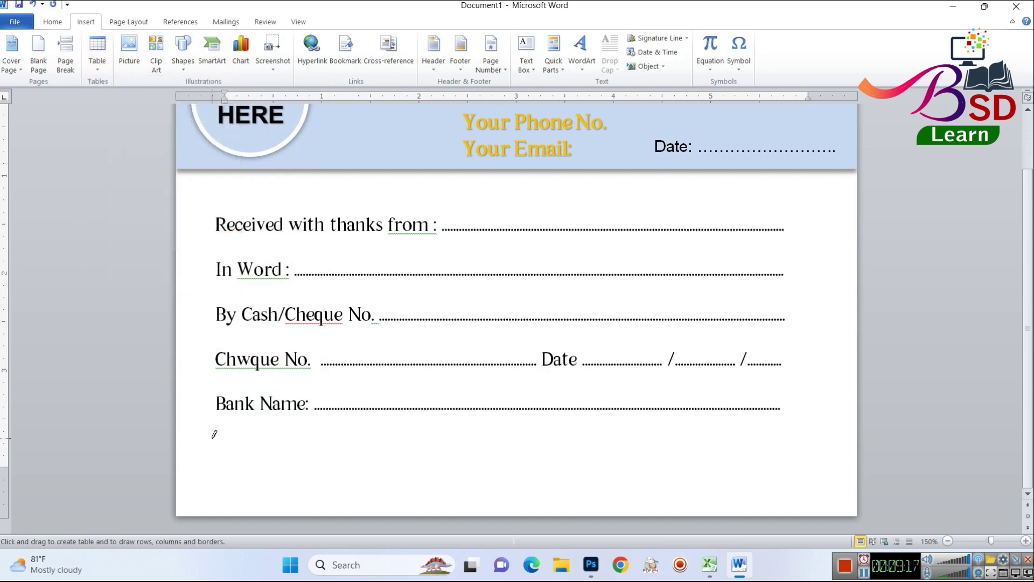
left_click_drag(218, 463, 281, 487)
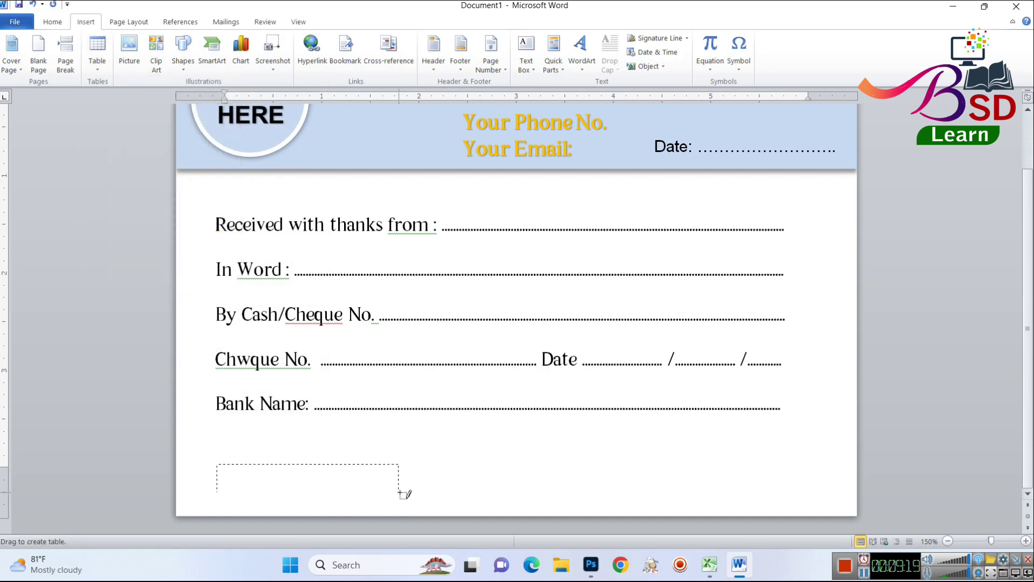
left_click_drag(399, 493, 410, 498)
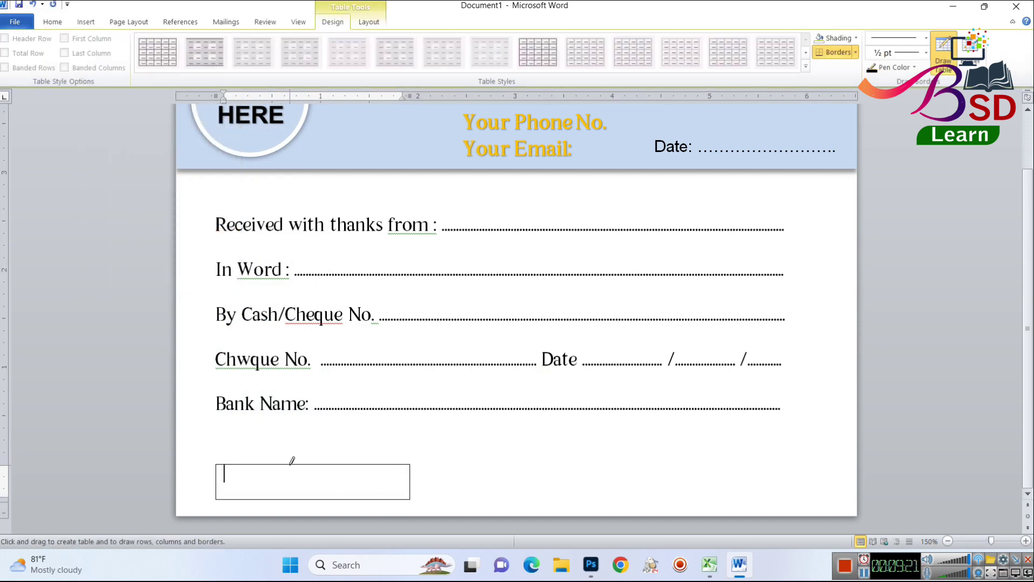
left_click_drag(292, 464, 291, 498)
type("Amount")
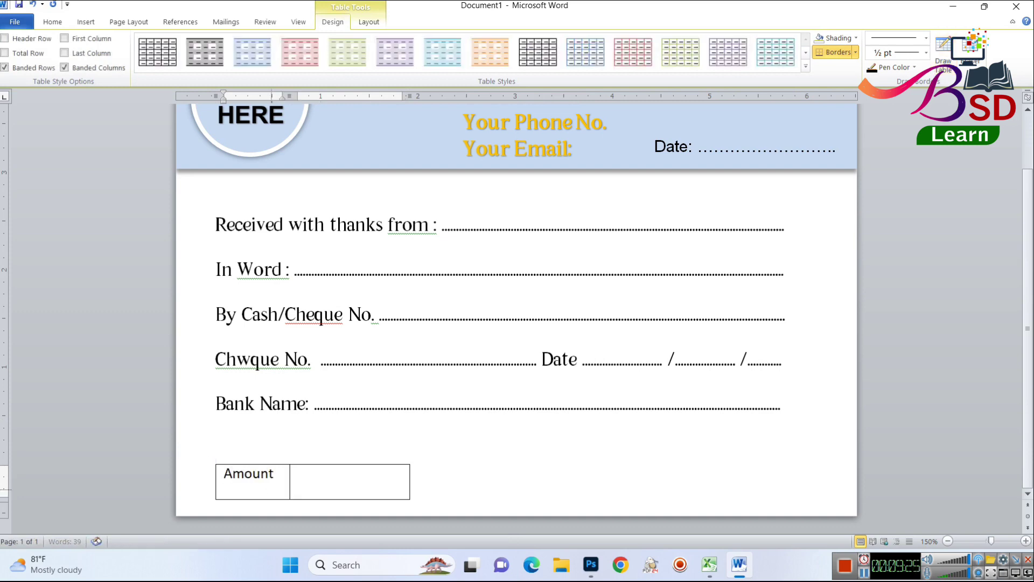
Centre the text inside both Amount table cells
left_click_drag(256, 495, 412, 488)
left_click(369, 22)
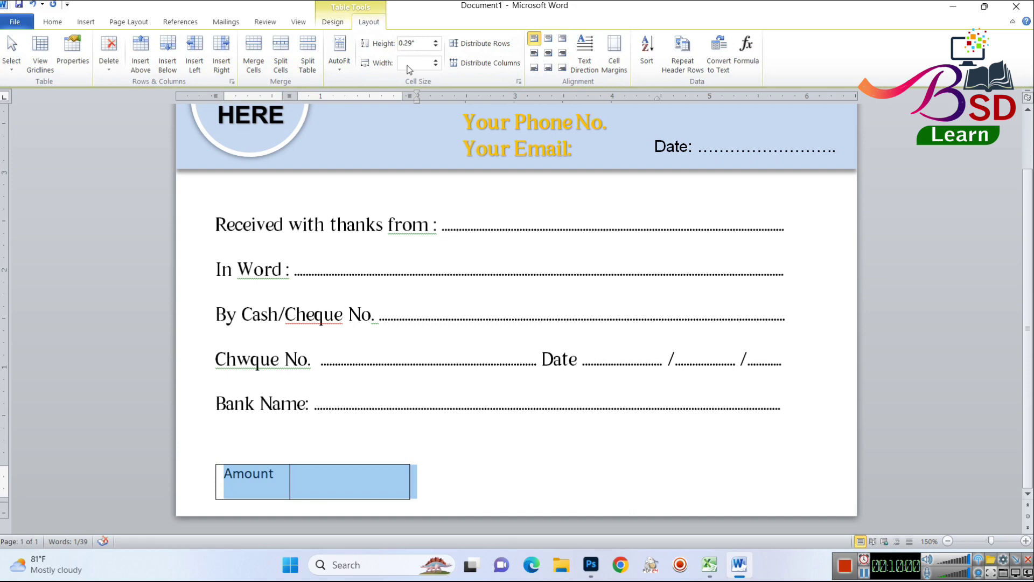
left_click(549, 54)
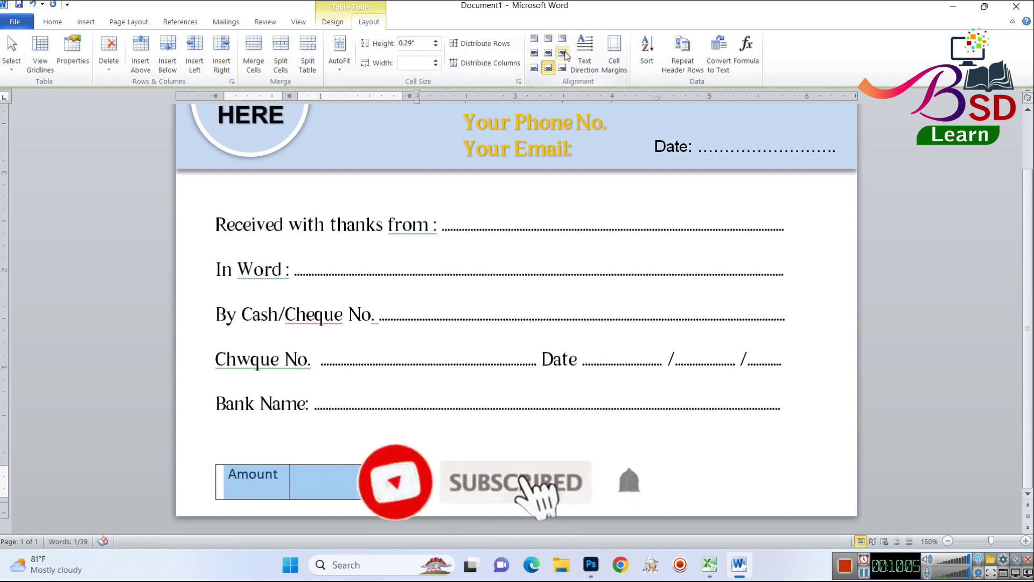
left_click(548, 53)
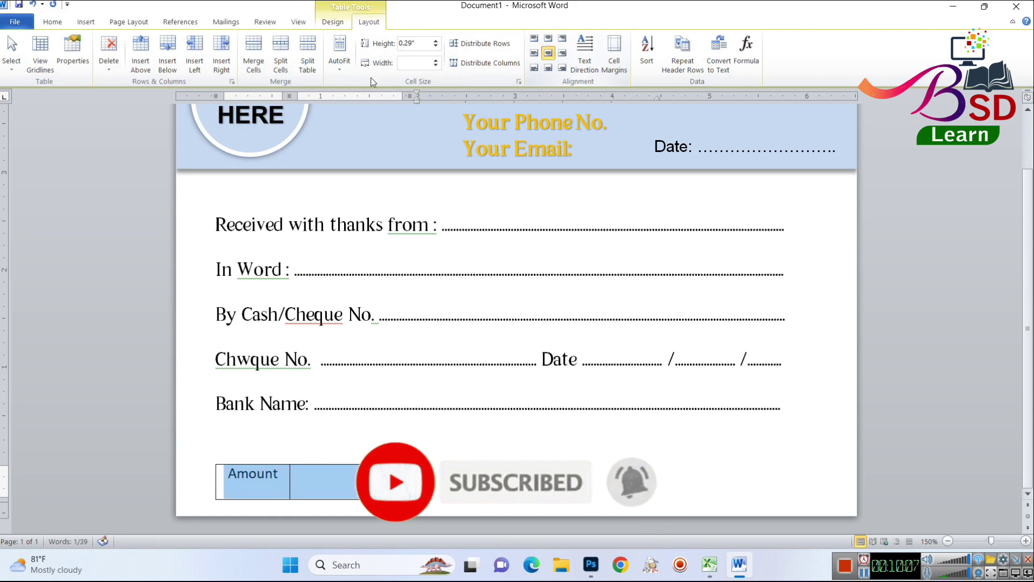
Try centring the Amount table on the page, then undo it to keep it left
left_click(52, 22)
left_click(282, 64)
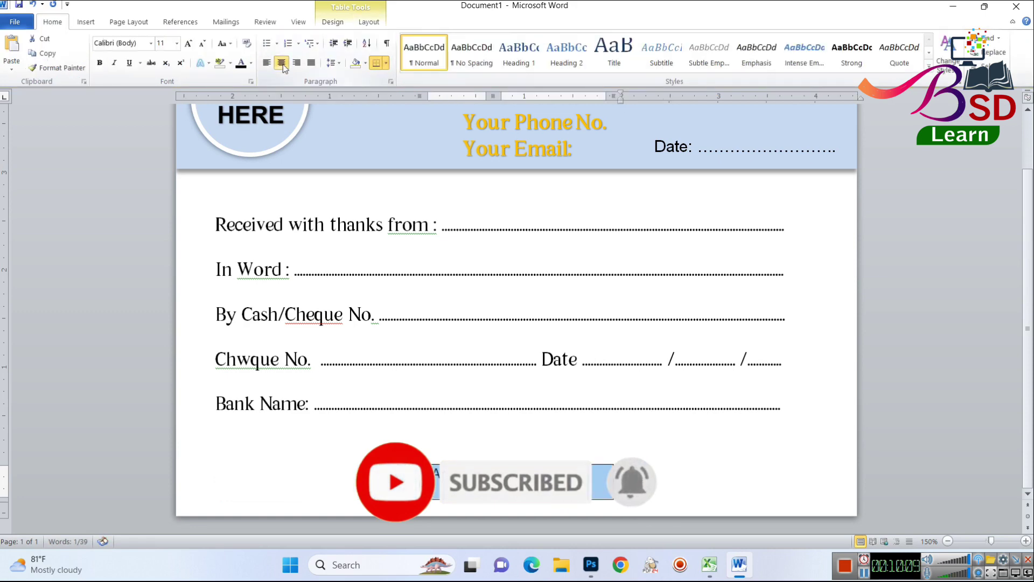
key("ctrl+z")
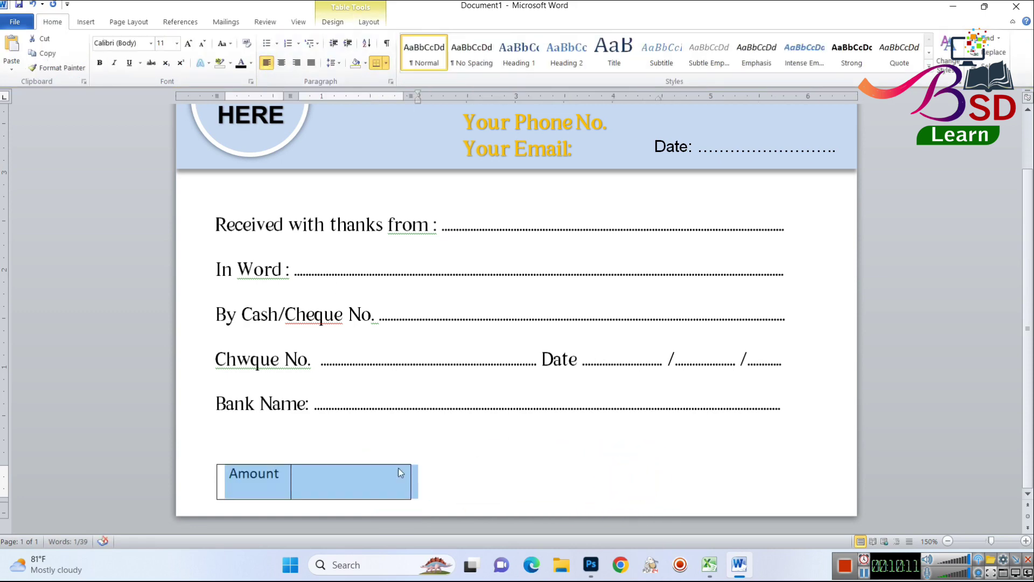
left_click(372, 469)
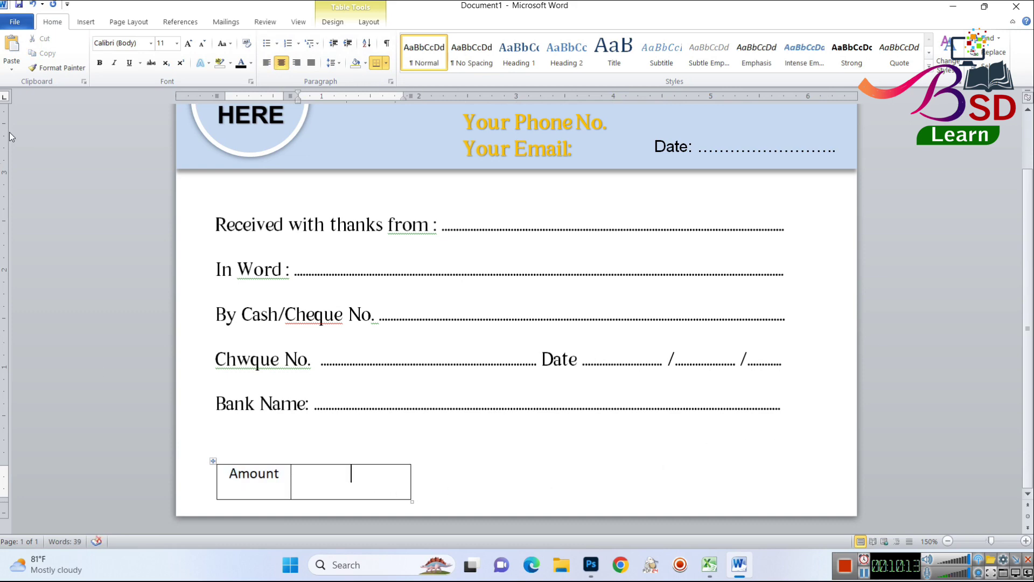
left_click(86, 21)
Draw a rectangle at the page's lower right and make it ready for text
left_click(181, 49)
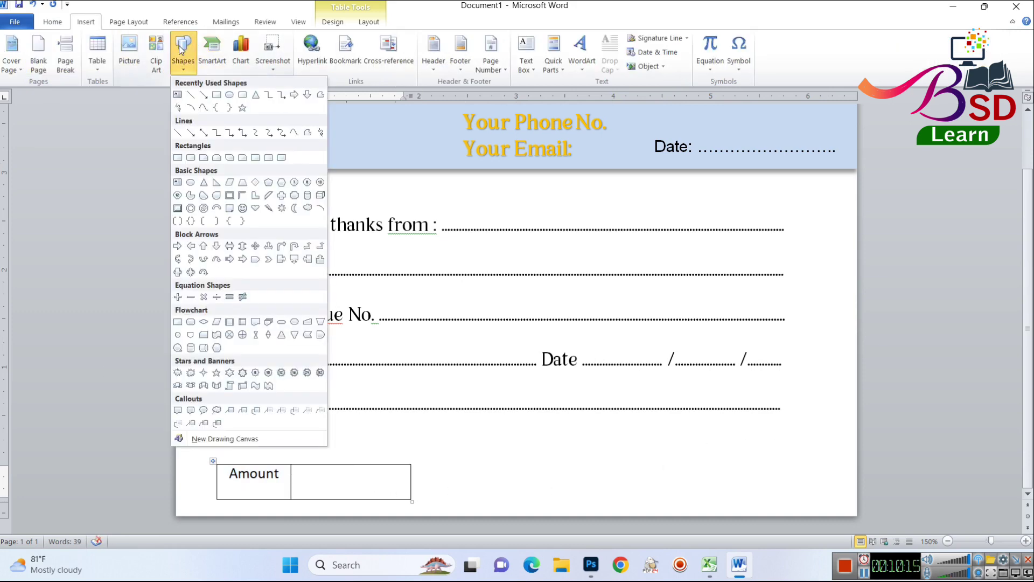
left_click(177, 157)
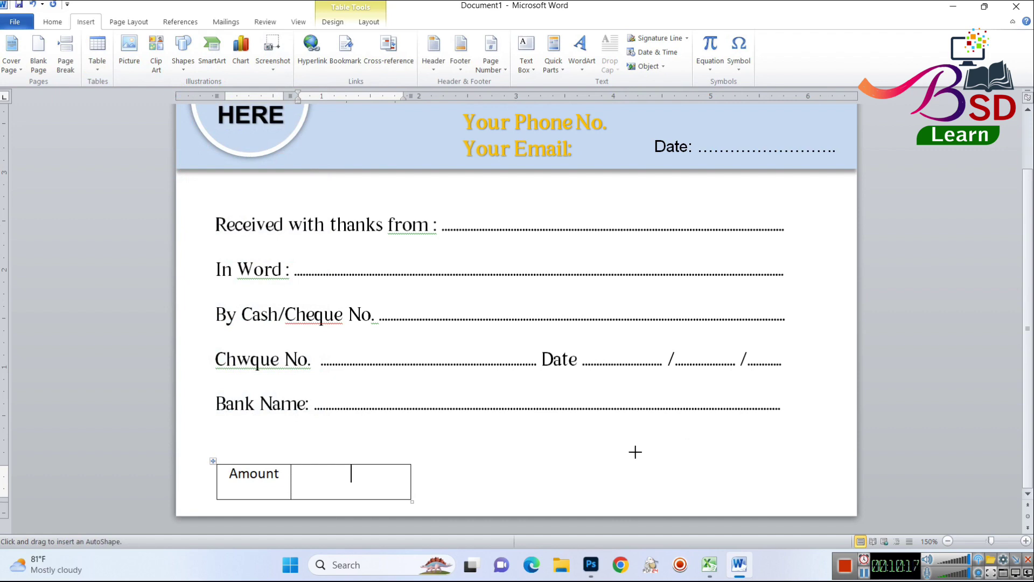
left_click_drag(618, 452, 829, 508)
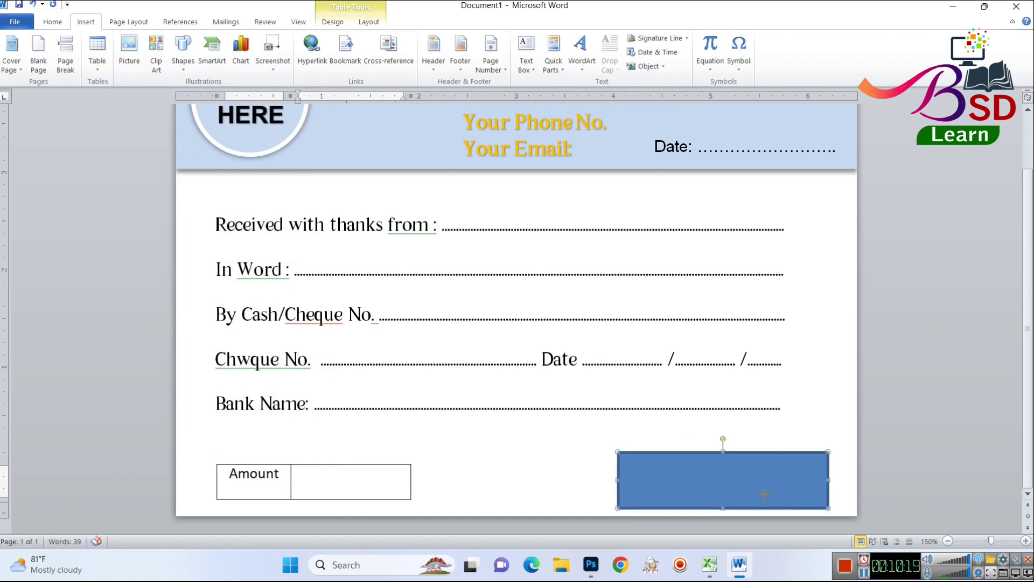
right_click(702, 484)
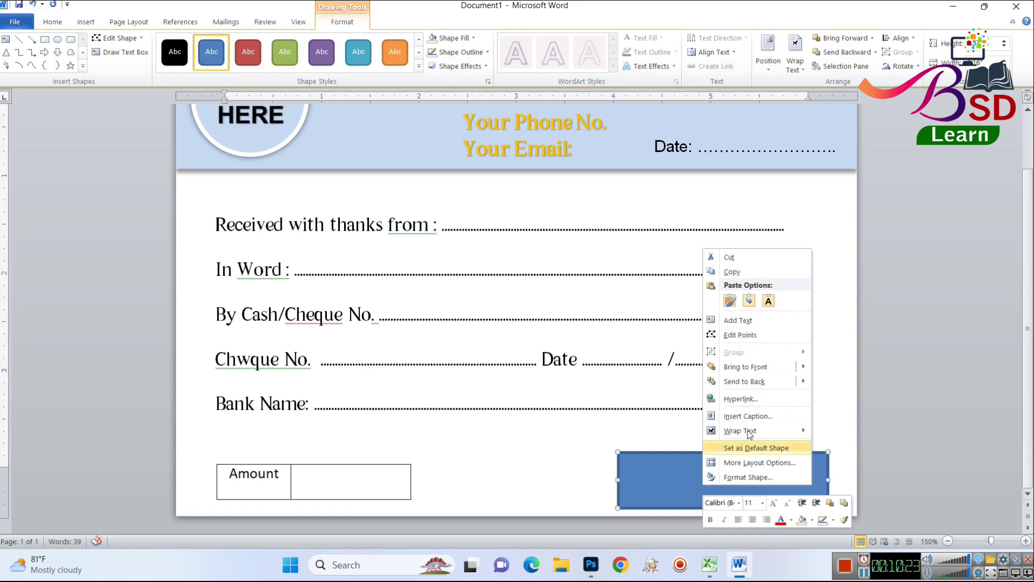
left_click(738, 320)
left_click(706, 486)
type("Rec")
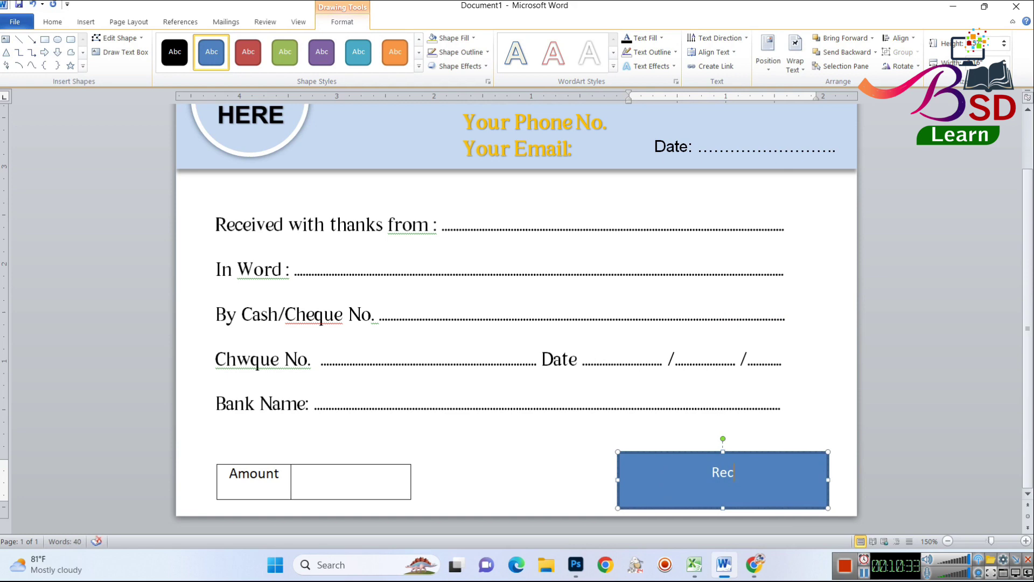
Type 'Received By' with spelling corrected, and add a centred dotted signature line above it
type("ived")
right_click(740, 473)
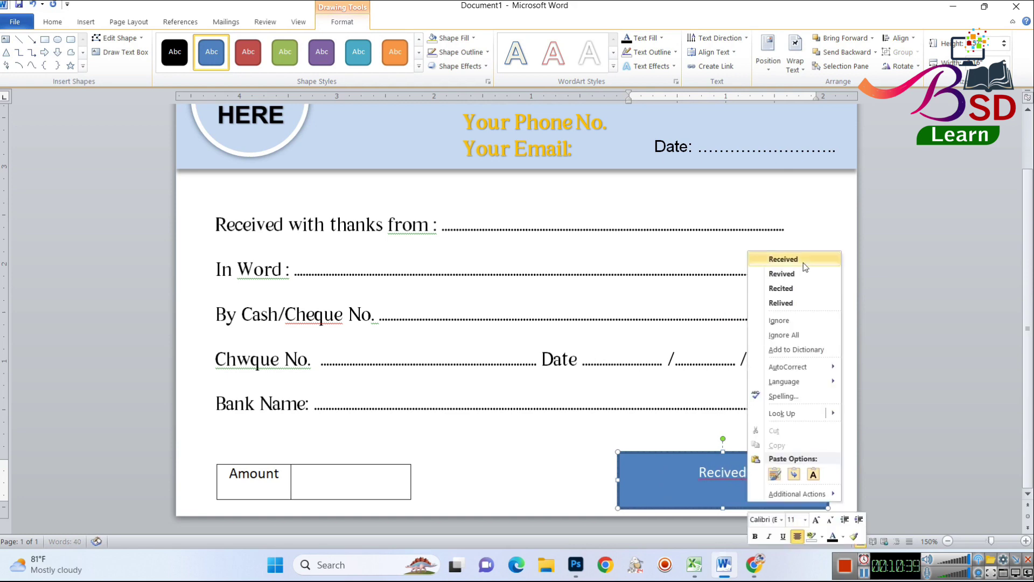
left_click(786, 259)
type("By")
left_click(670, 472)
key("Return")
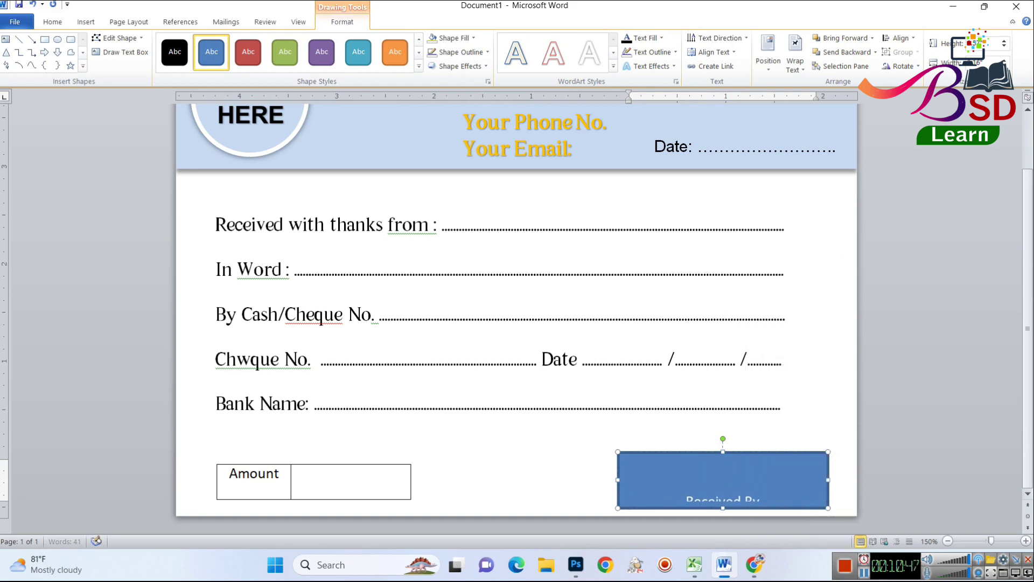
key("Up")
type("..............................................")
key("alt+h")
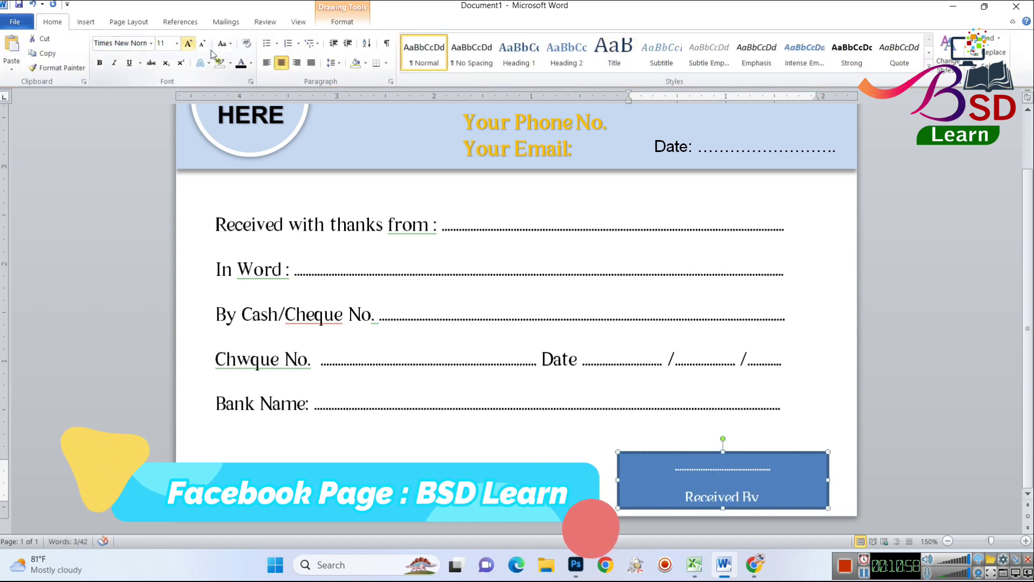
Give the Received By box single line spacing, no fill, no outline and black text
left_click(332, 62)
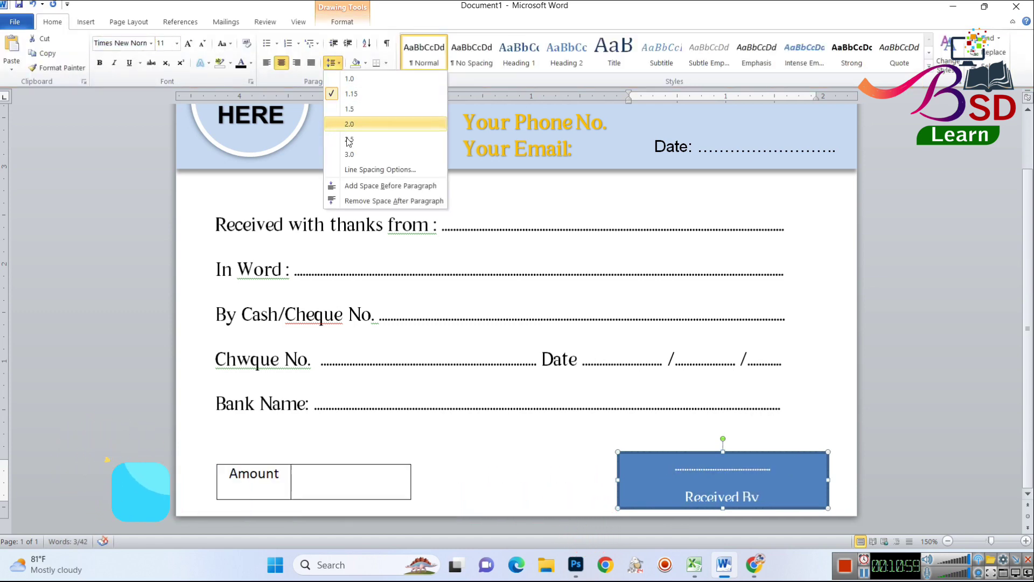
left_click(351, 80)
left_click(349, 24)
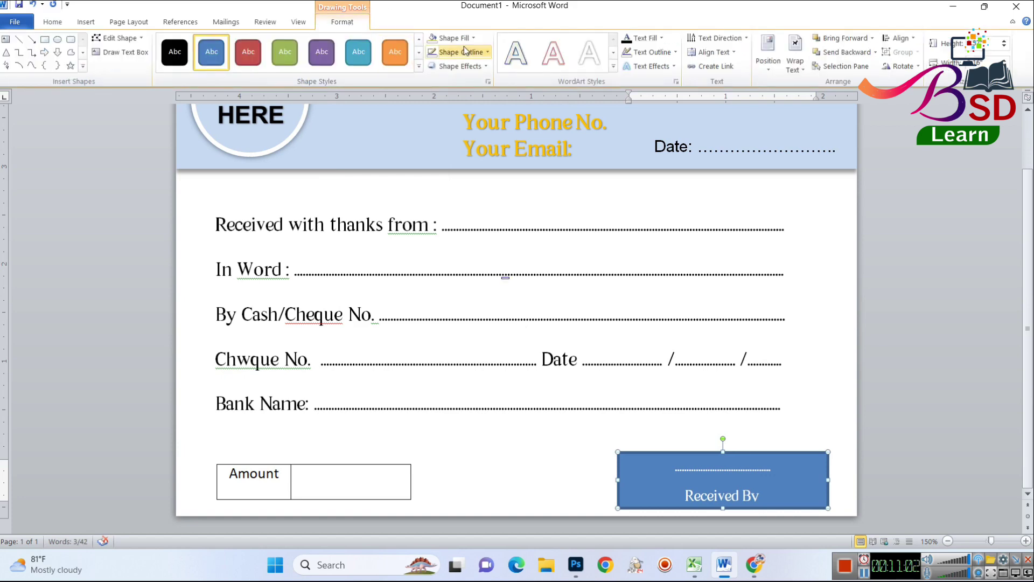
left_click(441, 37)
left_click(431, 52)
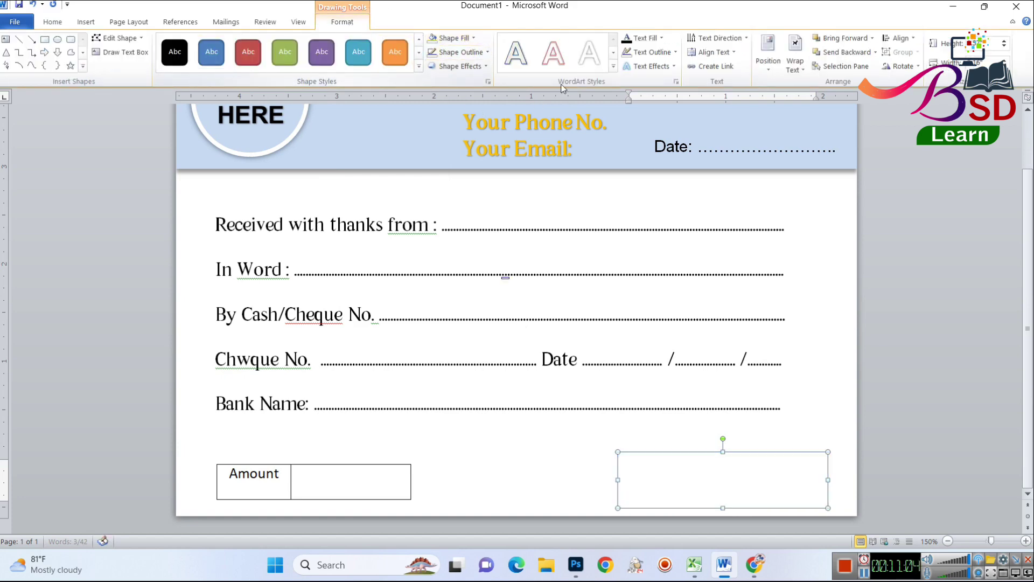
left_click(625, 38)
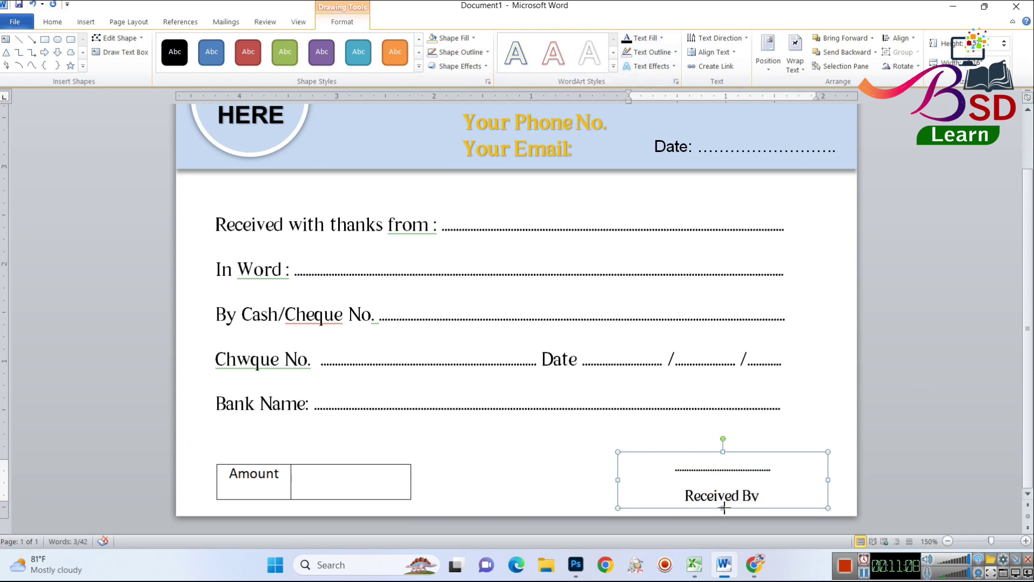
Make the Received By box slightly taller by lowering its bottom edge
left_click_drag(723, 508, 724, 515)
type("..........")
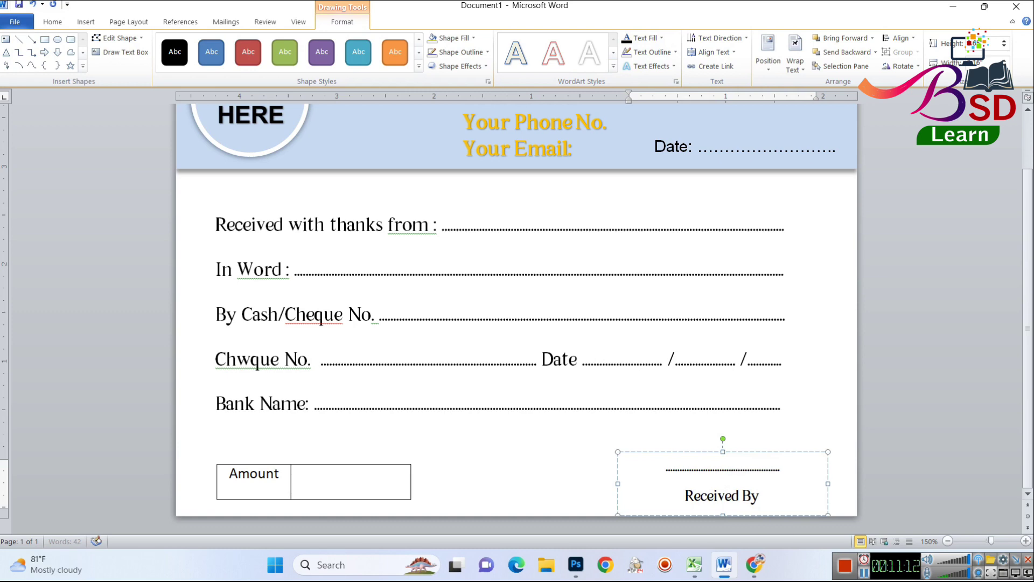
left_click(939, 376)
scroll(939, 375, "down", 4, "ctrl")
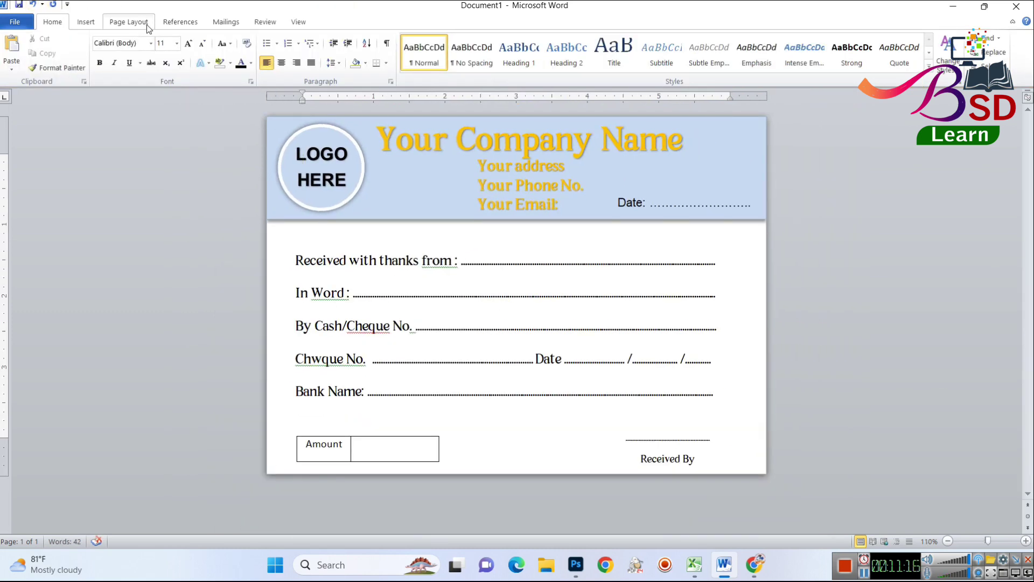
Set the page colour to light pink
left_click(141, 25)
left_click(319, 62)
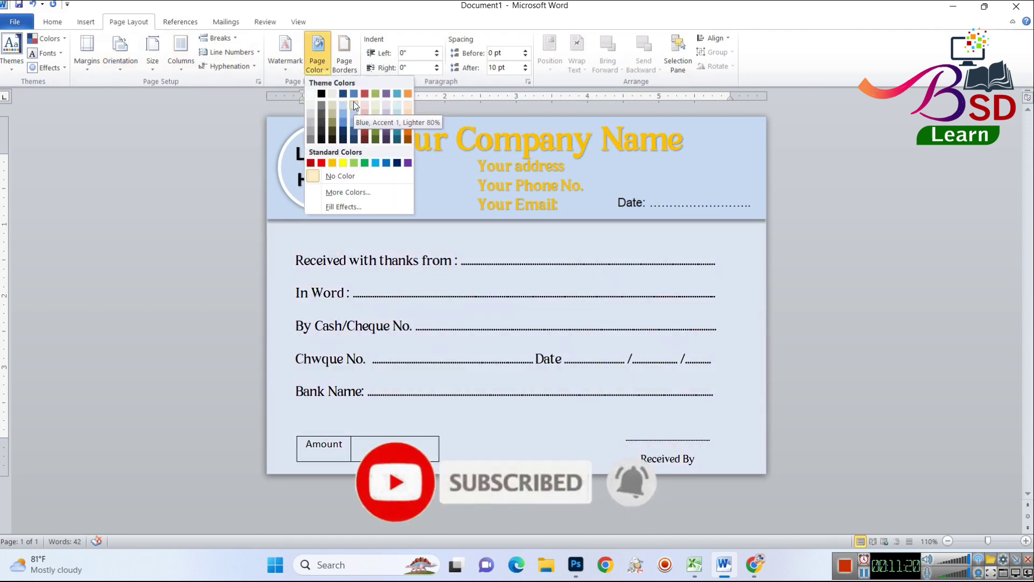
left_click(363, 105)
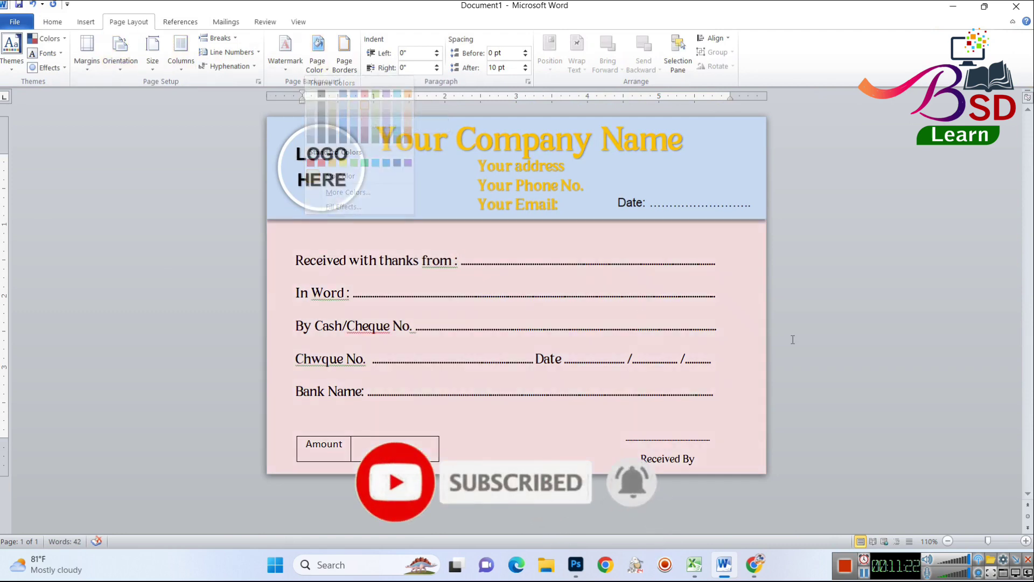
left_click(24, 24)
key("Escape")
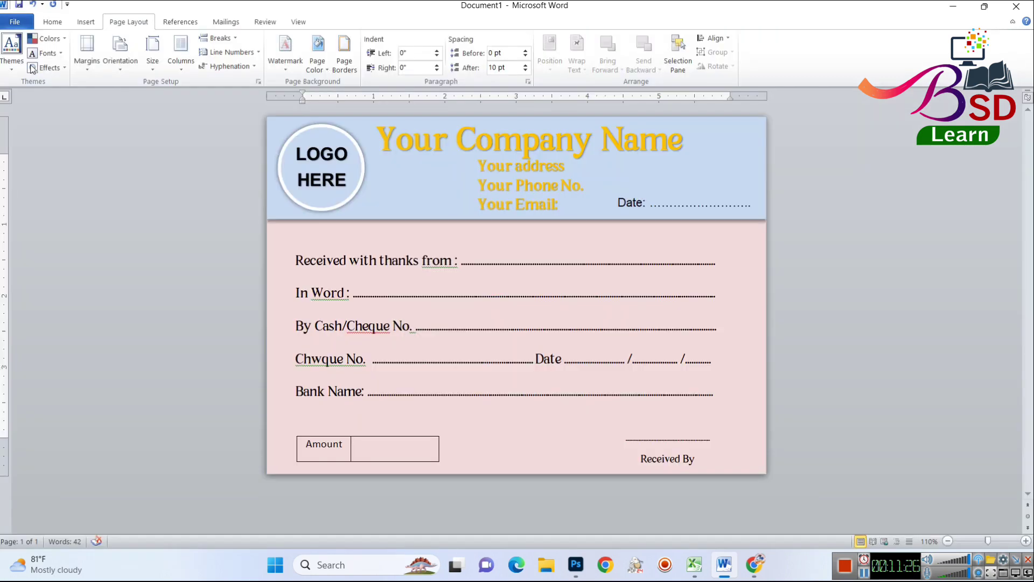
Save the receipt as a PDF named 'Bill Memo' and scroll through the exported file
key("ctrl+s")
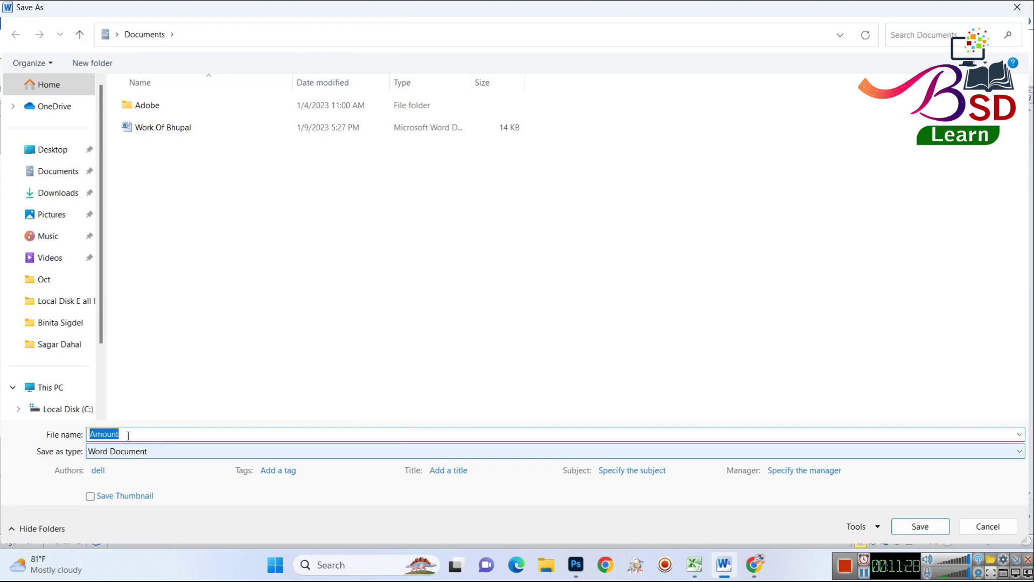
type("Bill Memo")
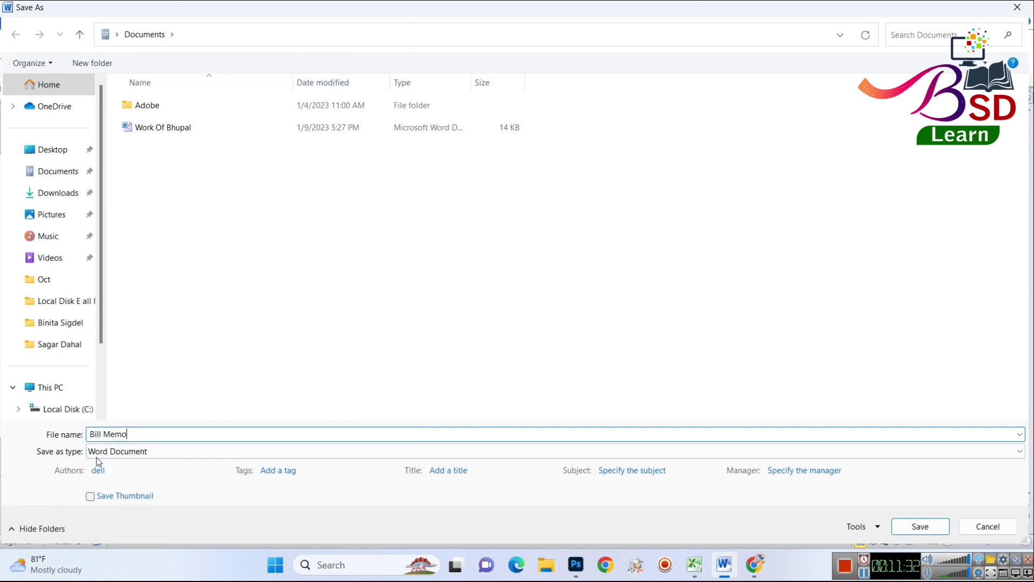
left_click(97, 455)
left_click(140, 321)
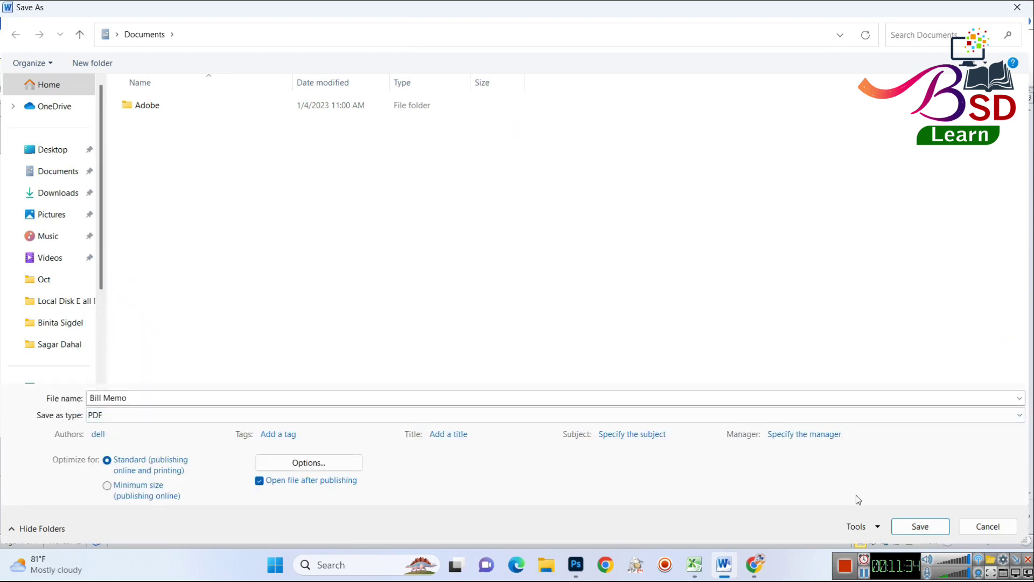
left_click(914, 532)
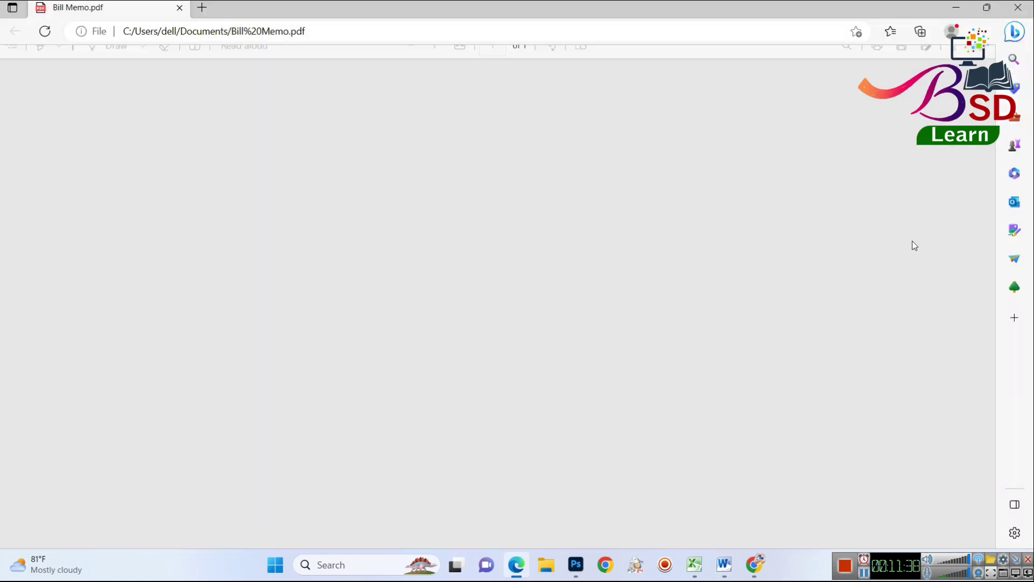
scroll(764, 318, "up", 3)
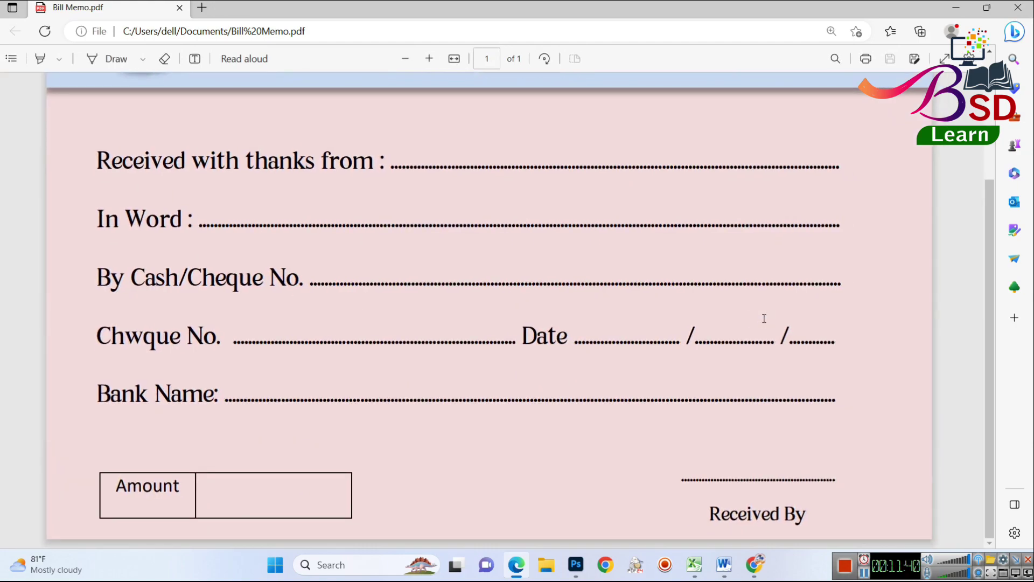
scroll(764, 318, "down", 2)
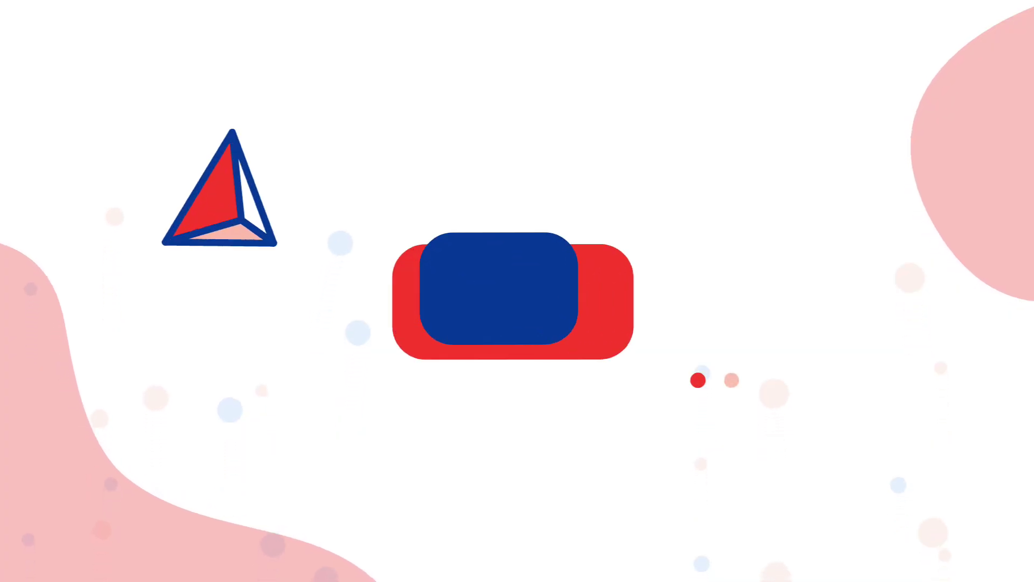